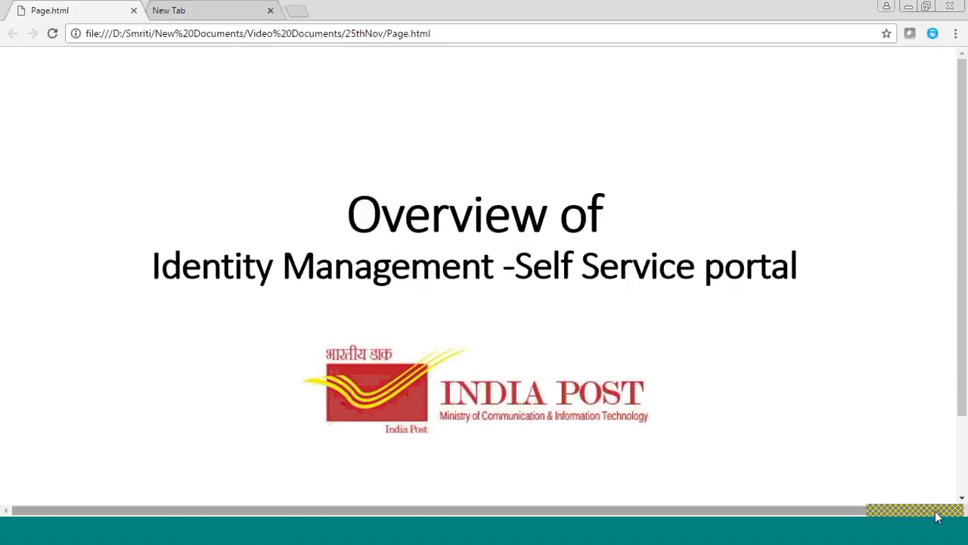
- Switch to the empty new tab showing the Google start page
click(212, 7)
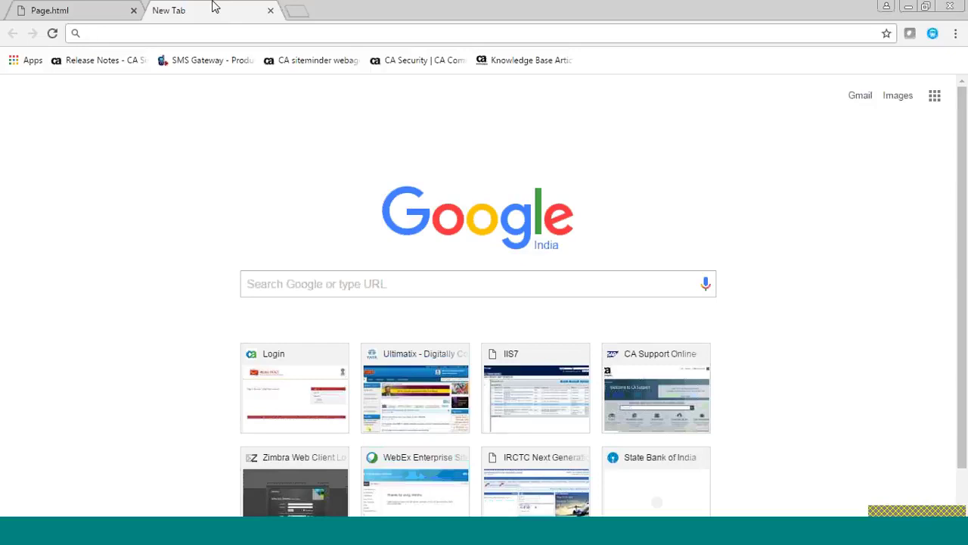
text(h)
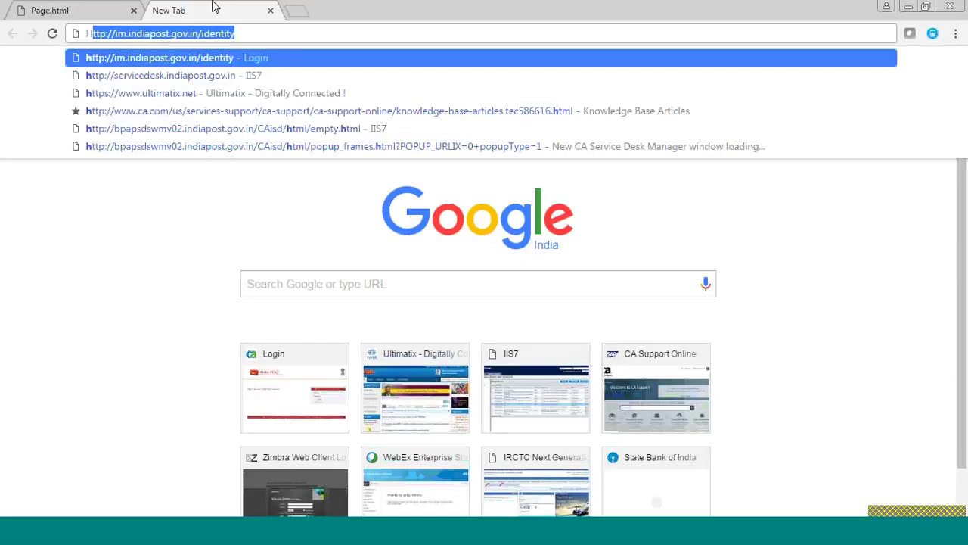
text(ttp)
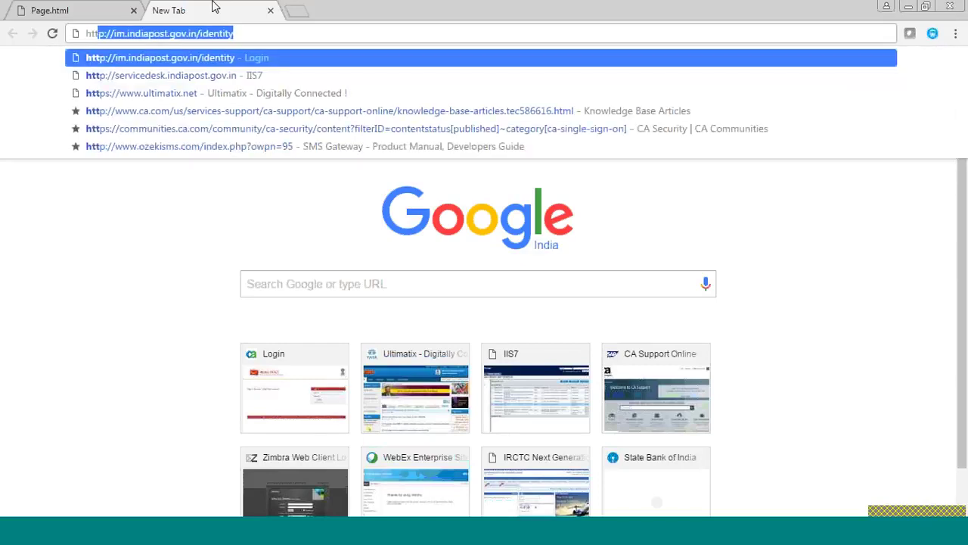
text(://)
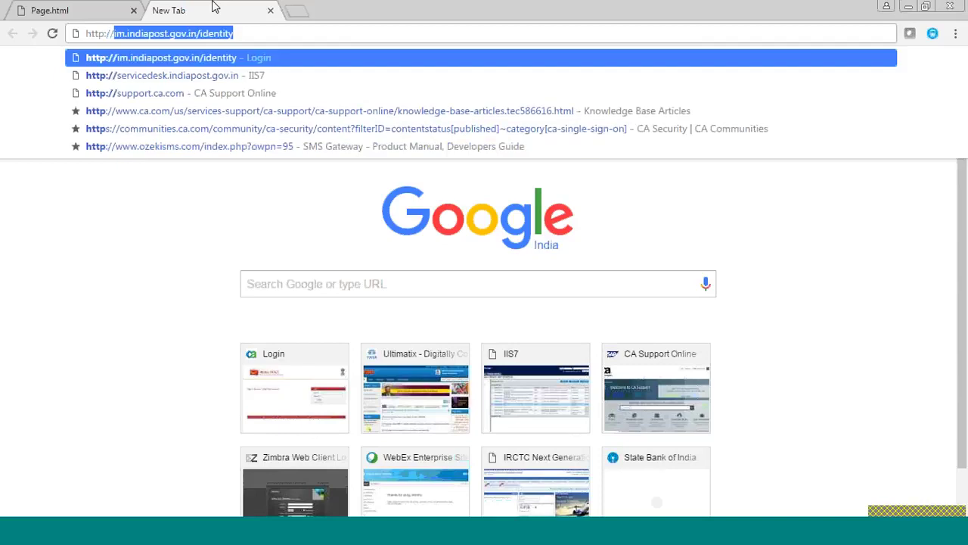
text(im.i)
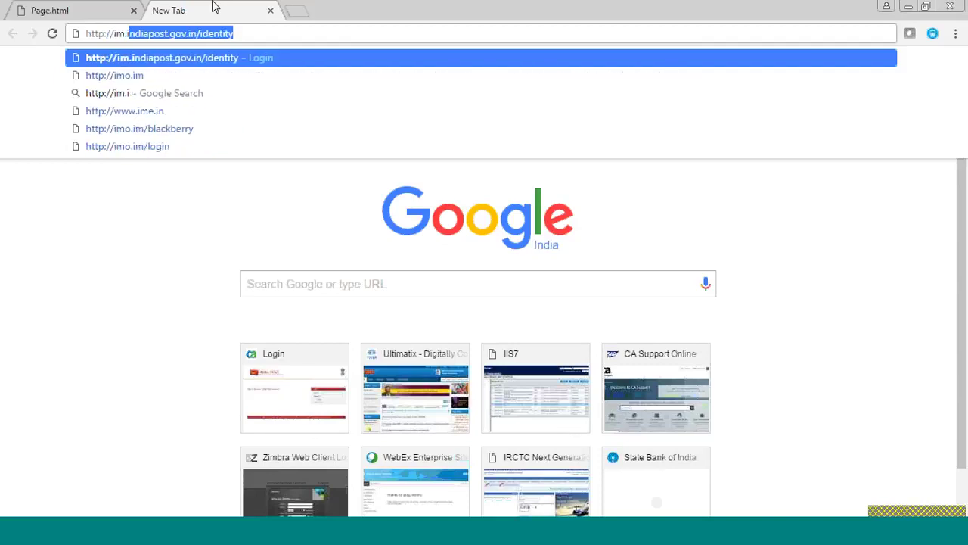
text(ndiapos)
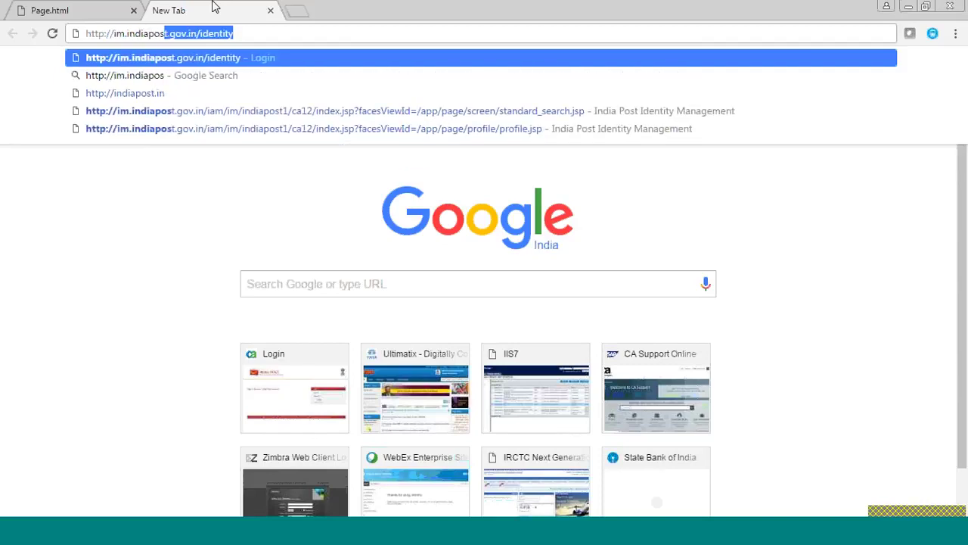
text(t.gov.i)
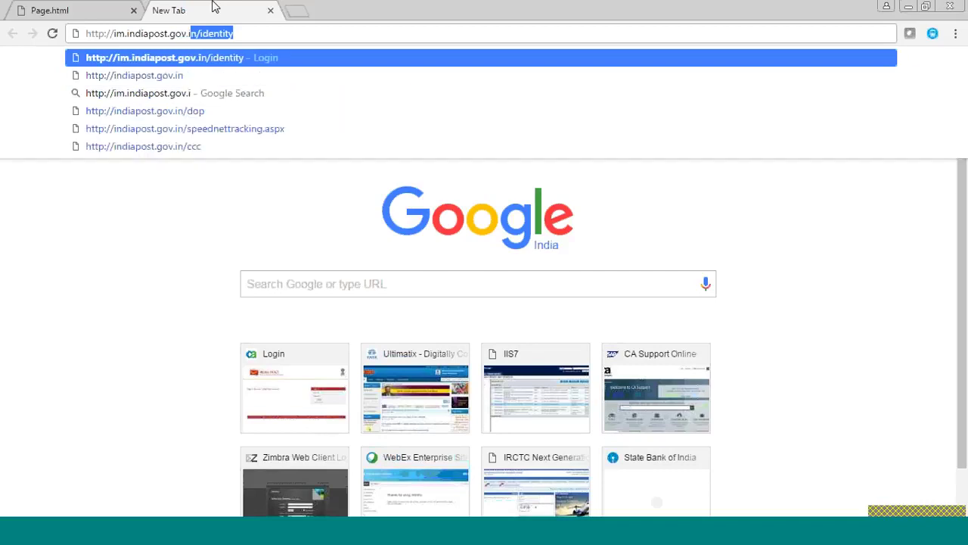
text(n/ide)
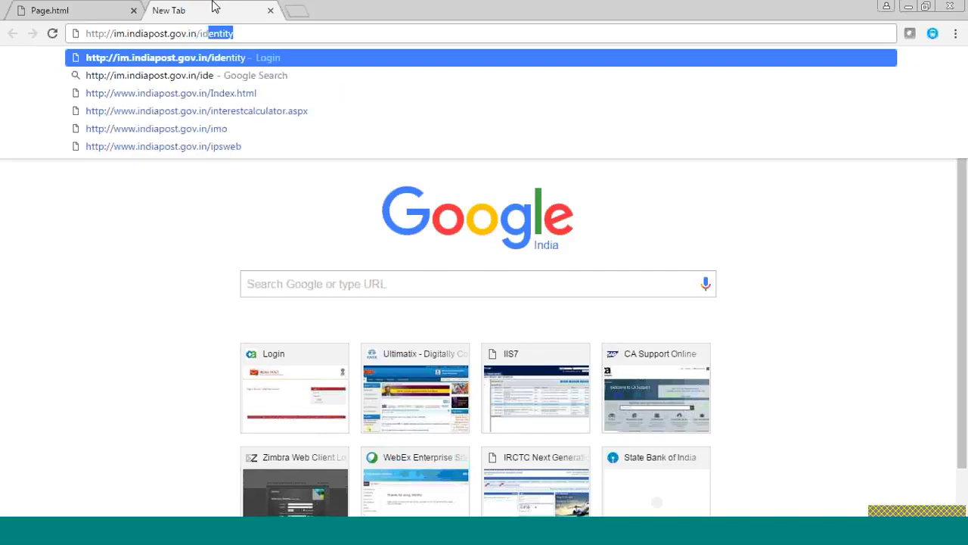
text(ntity)
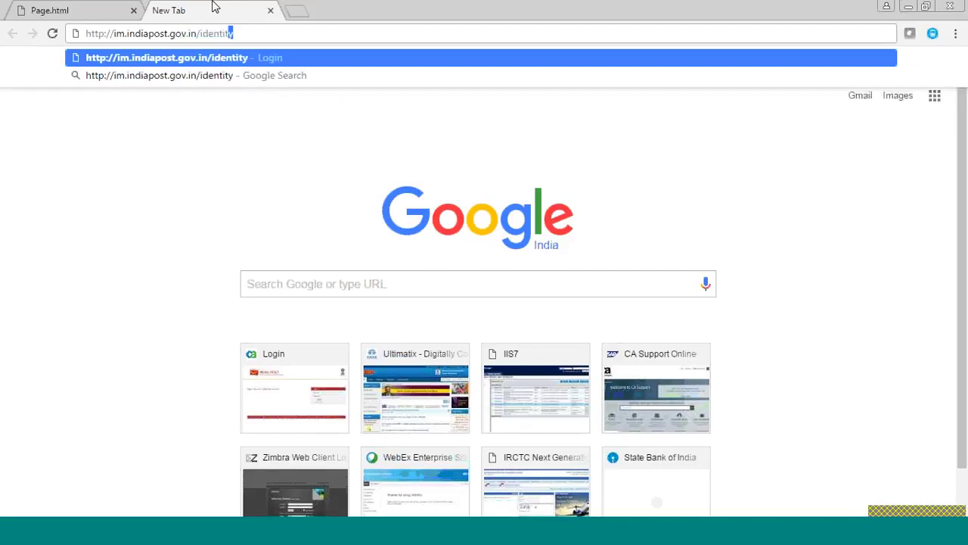
key(Return)
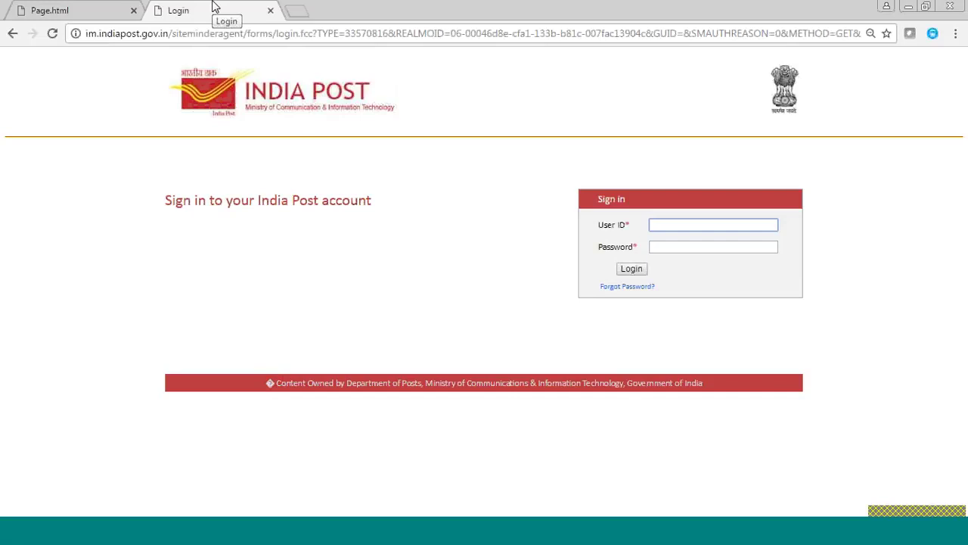
- Sign in with the test user ID and its current password
key(Tab)
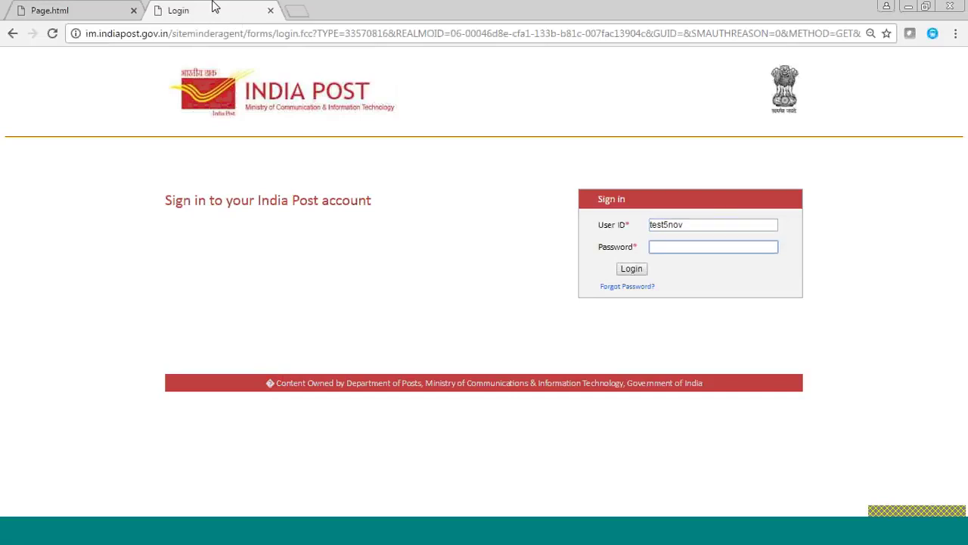
click(640, 269)
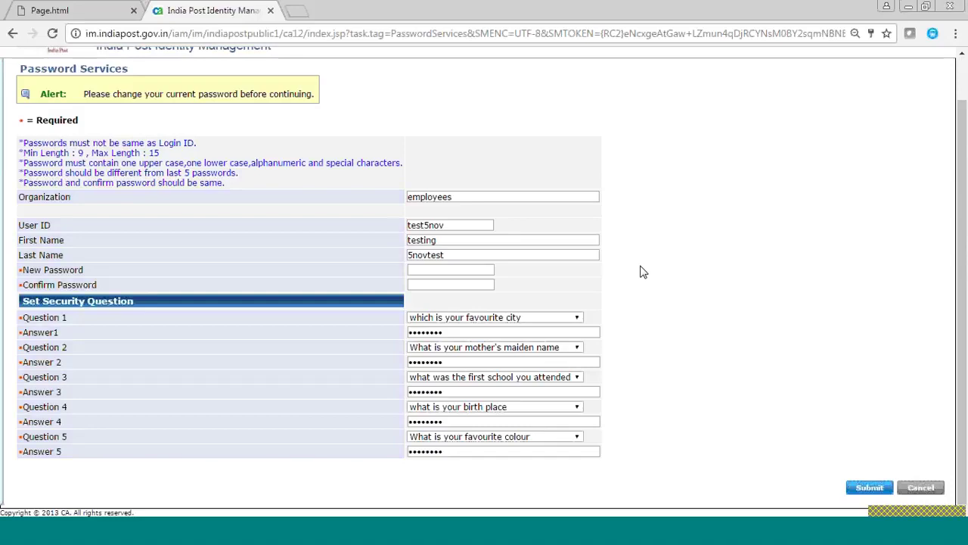
- Enter the new password in both the New Password and Confirm Password fields
click(475, 269)
key(Tab)
- Fill in the five security answers and submit the password change
key(Tab)
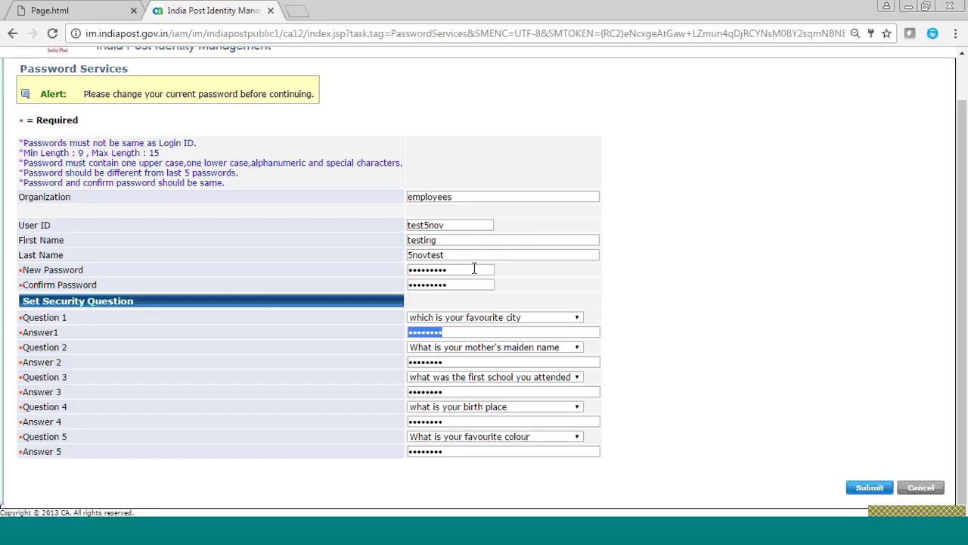
key(Tab)
key(Tab)
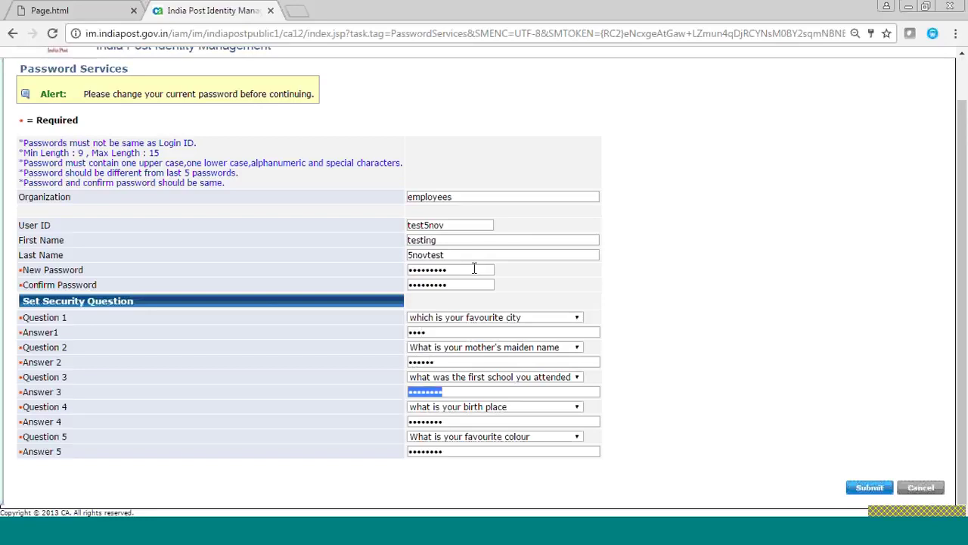
key(Tab)
key(Tab)
click(870, 488)
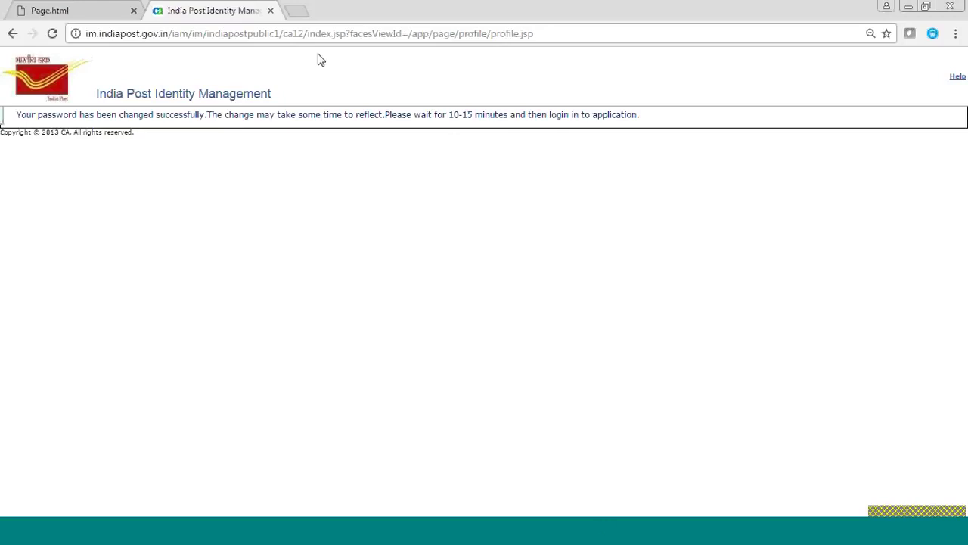
- Open a fresh tab, close the India Post tab, and reload the portal sign-in page
click(299, 13)
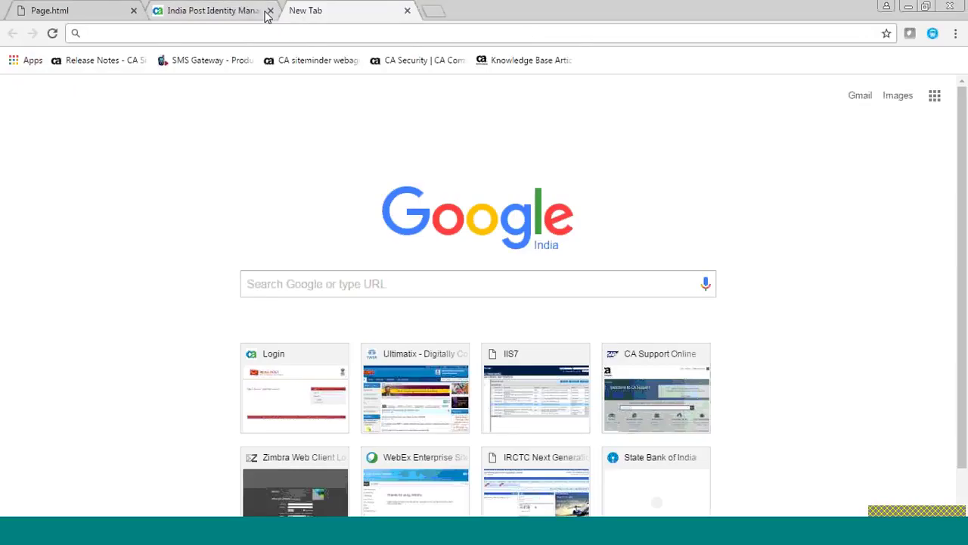
click(265, 12)
click(270, 10)
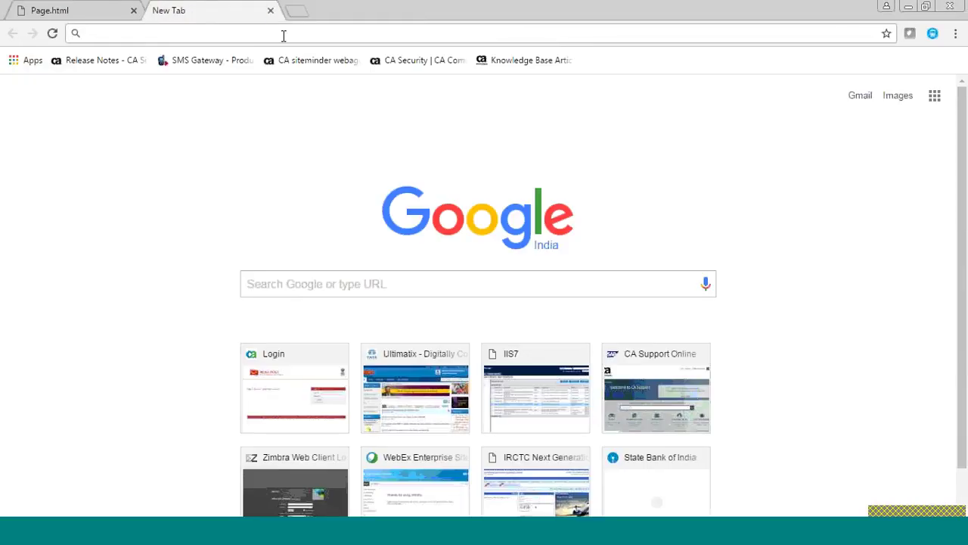
text(m.indiapost.gov.in/identity)
key(Return)
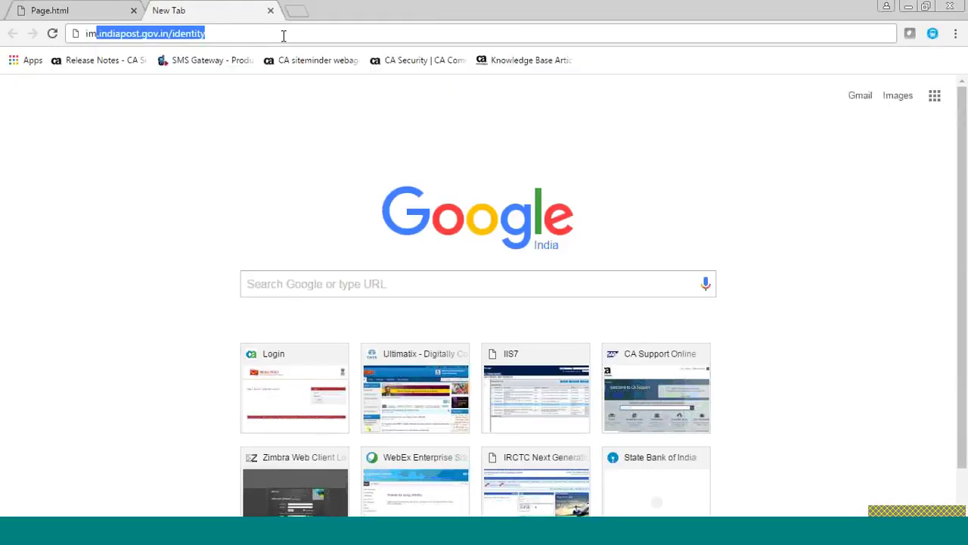
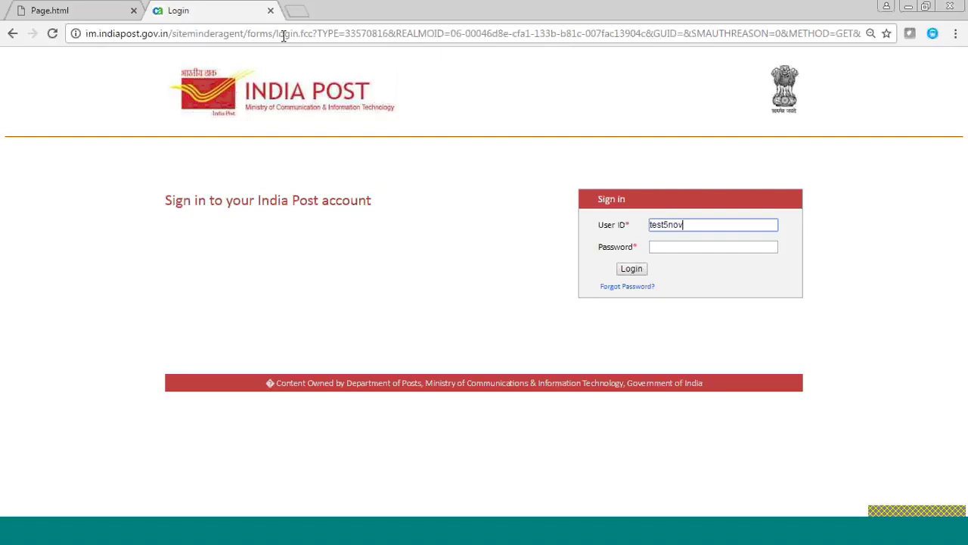
- Log in again with the test user ID and the password
key(Tab)
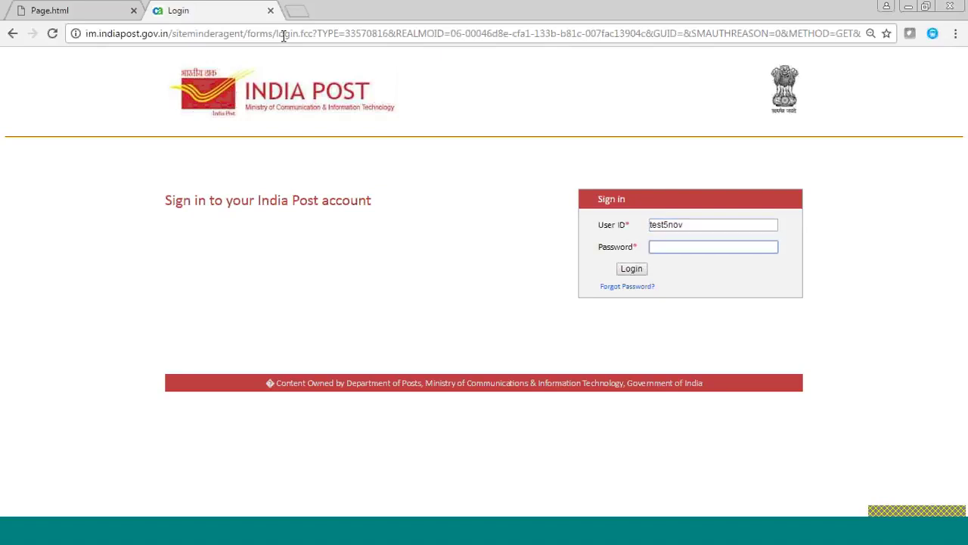
key(Return)
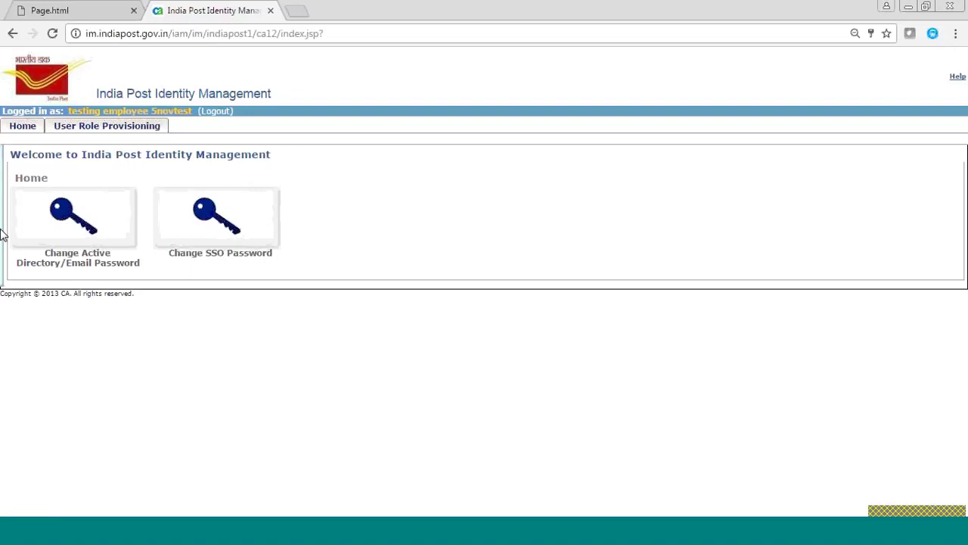
- Go to Home, then the User Role Provisioning section
click(11, 130)
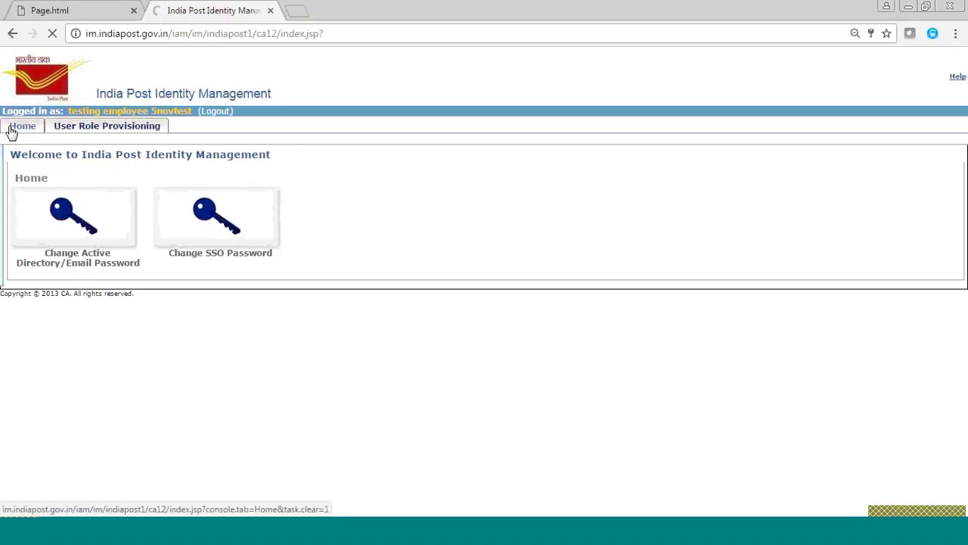
click(81, 128)
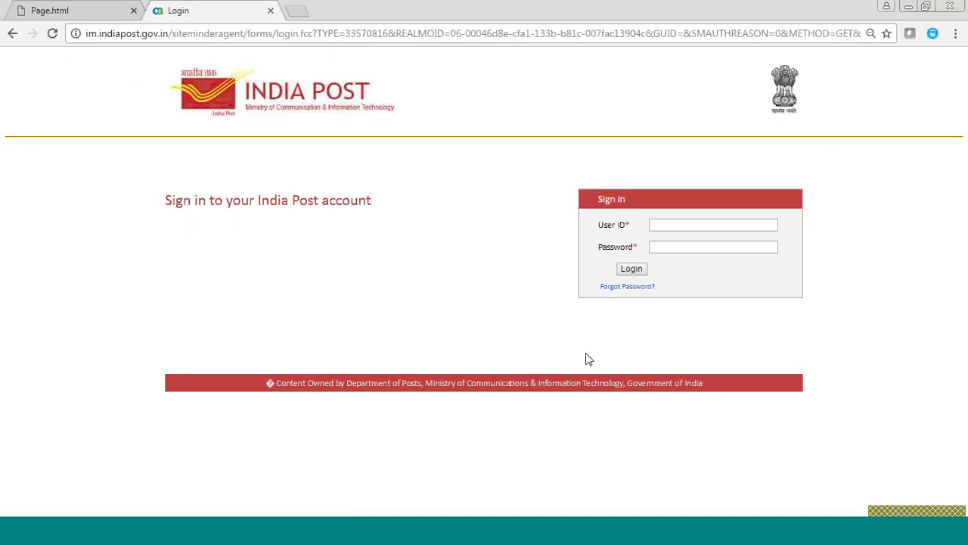
- Start the Forgot Password reset and enter the test user ID
click(637, 291)
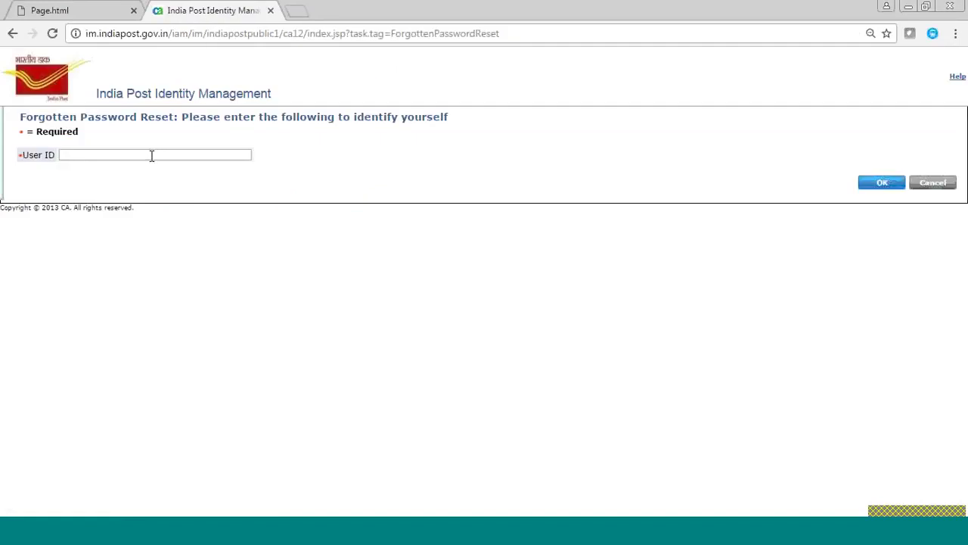
- Submit the user ID and answer the favourite-colour security question
click(876, 192)
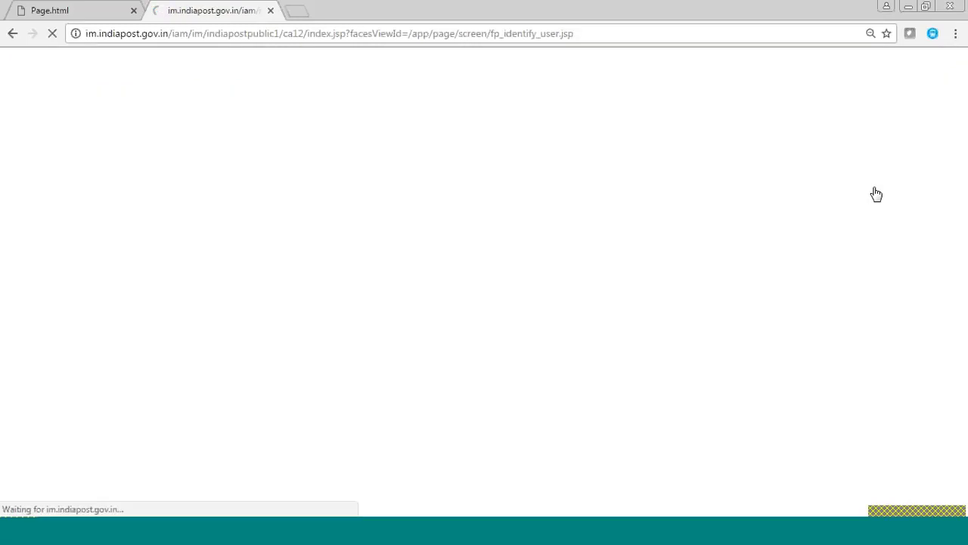
click(270, 215)
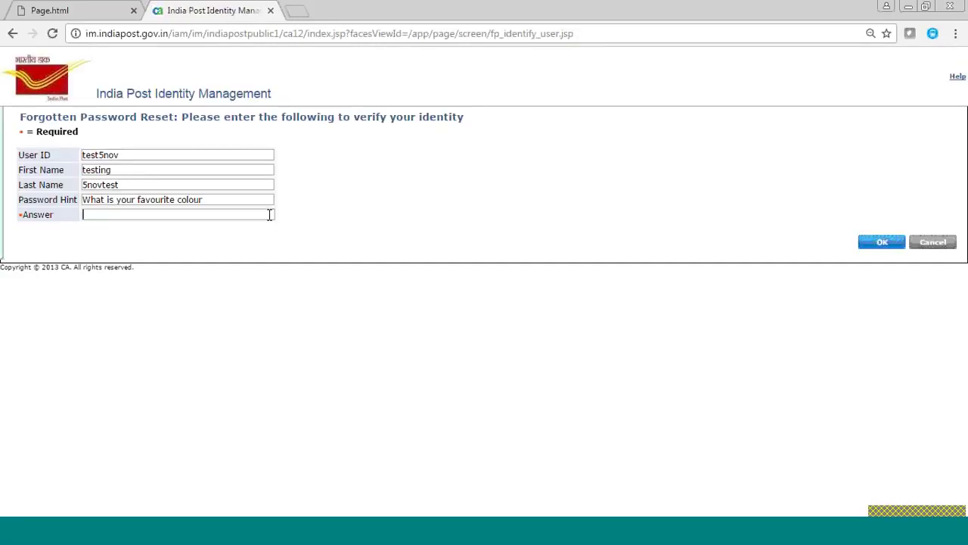
click(866, 244)
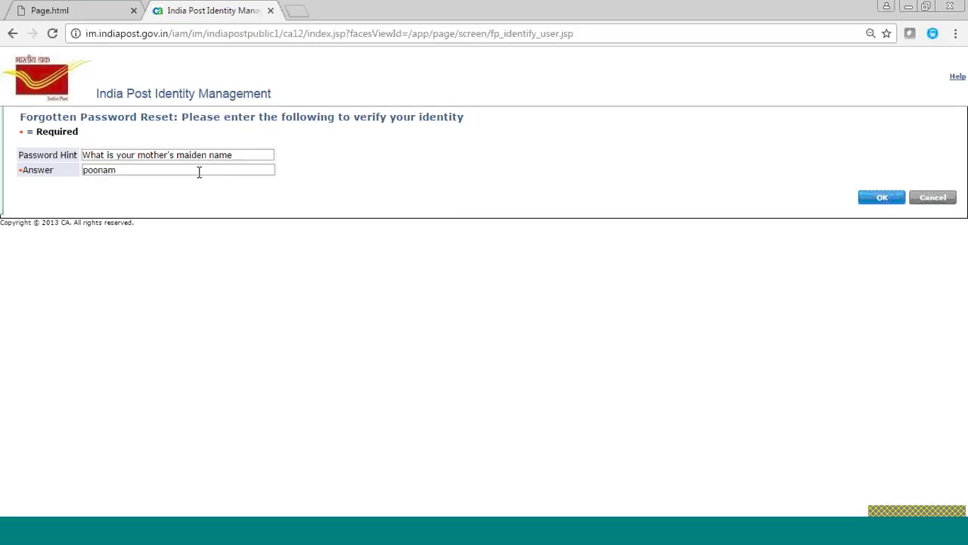
- Submit the mother's maiden name and birth place answers to reach the Set New Password form
click(883, 198)
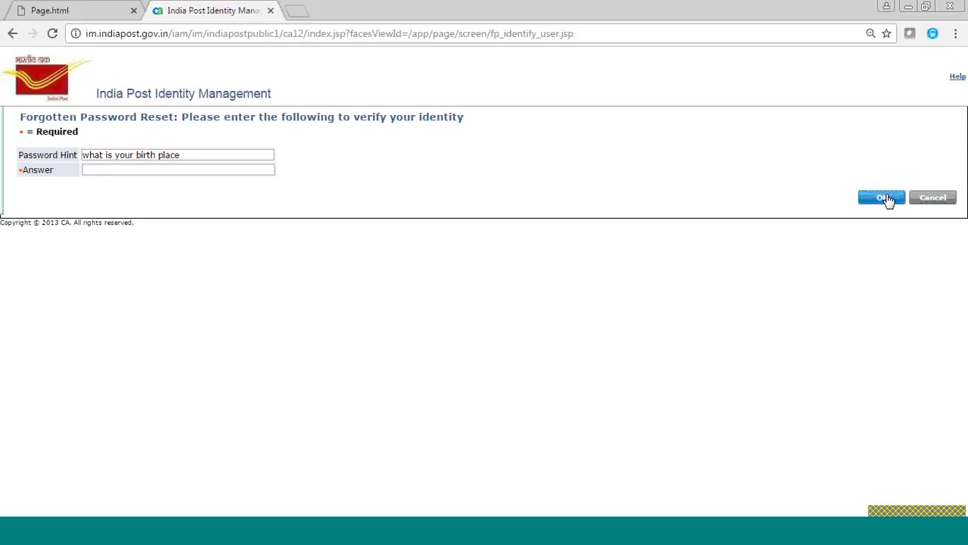
click(253, 168)
click(879, 203)
click(878, 205)
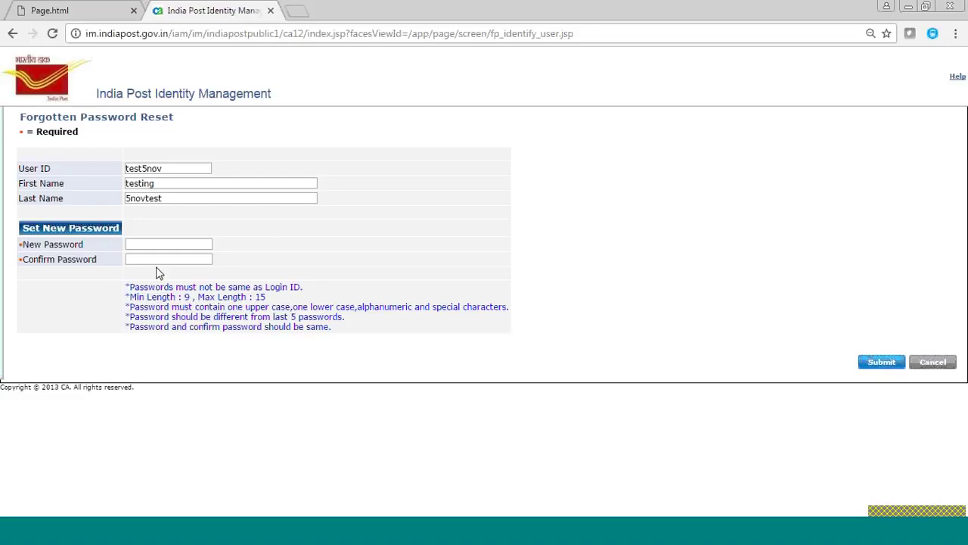
- Enter and confirm the new account password, submit it, and acknowledge the Task pending alert
key(Tab)
click(885, 367)
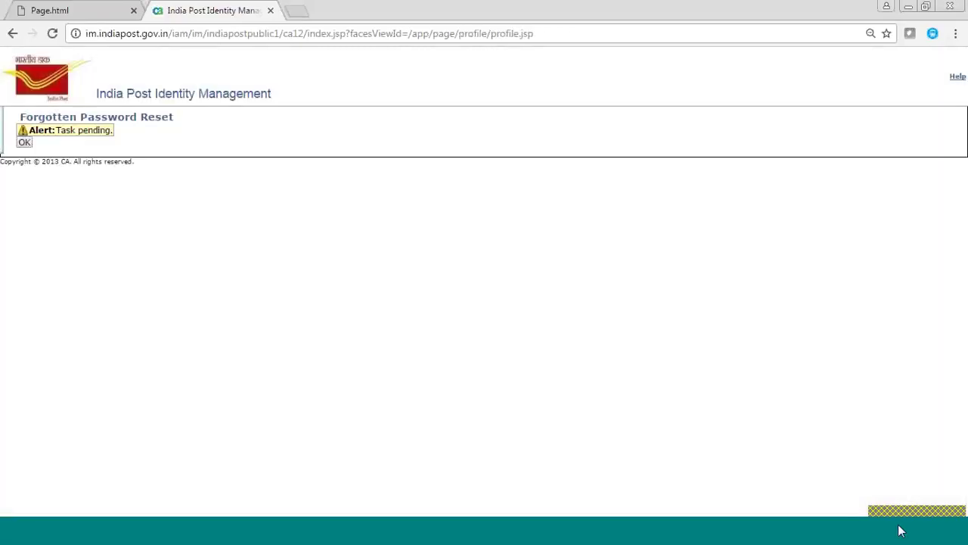
click(25, 143)
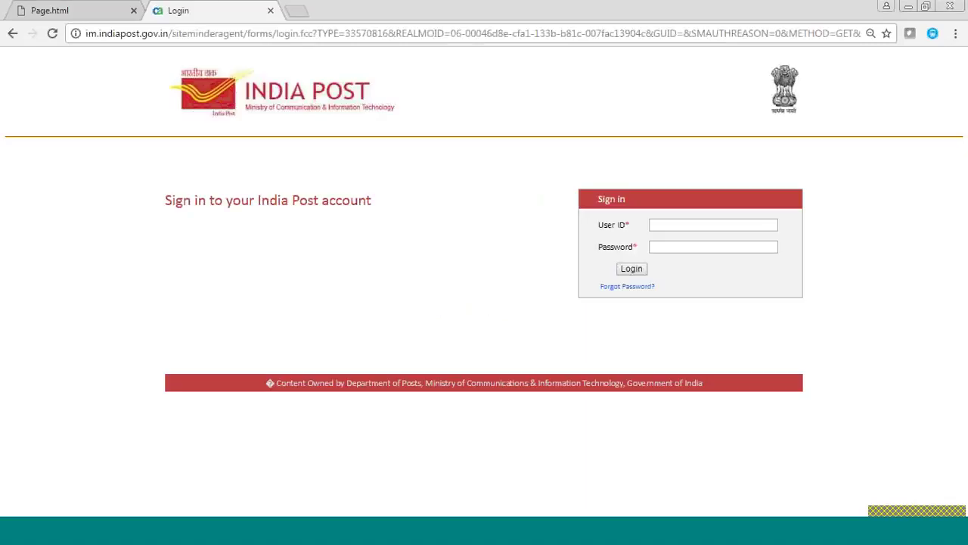
- Sign in on the login page with the account's user ID and the new password
click(707, 227)
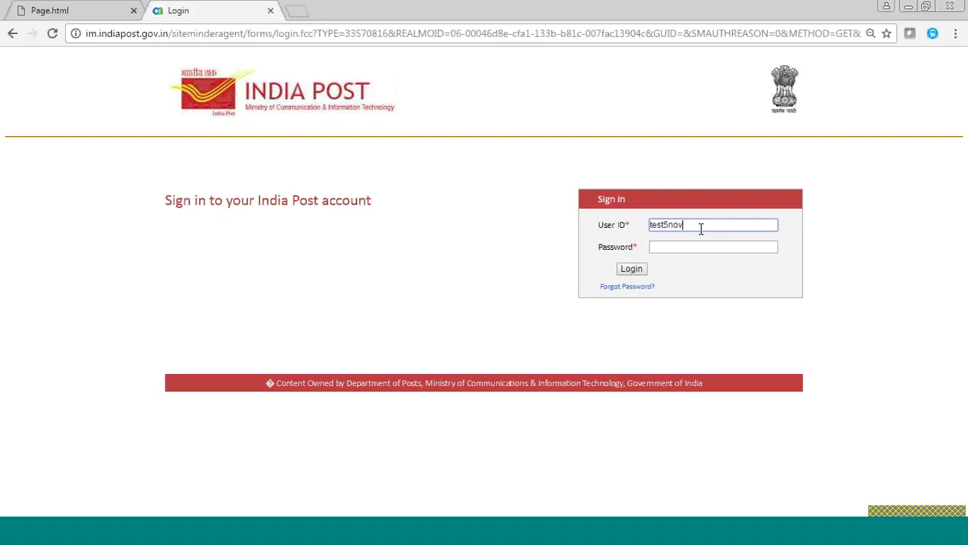
key(Tab)
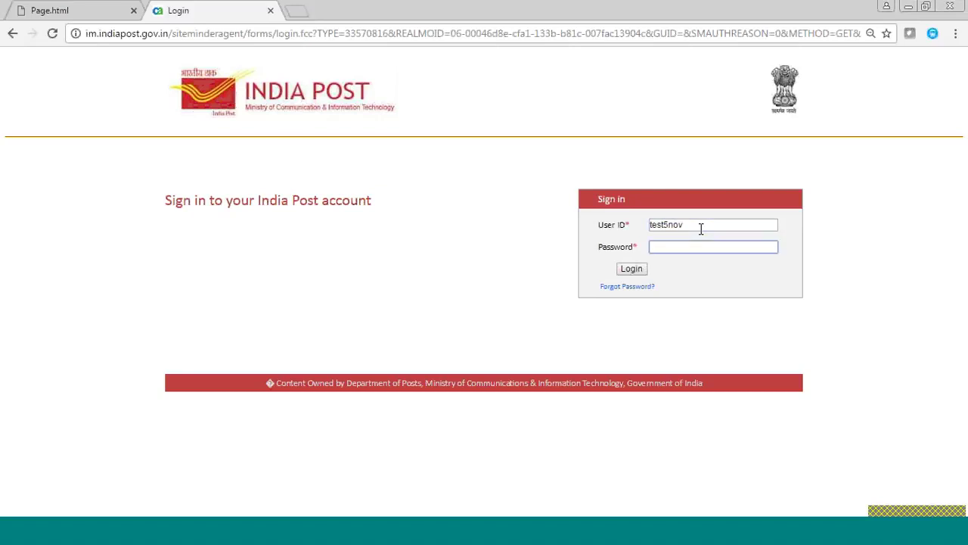
text(••••••)
key(Return)
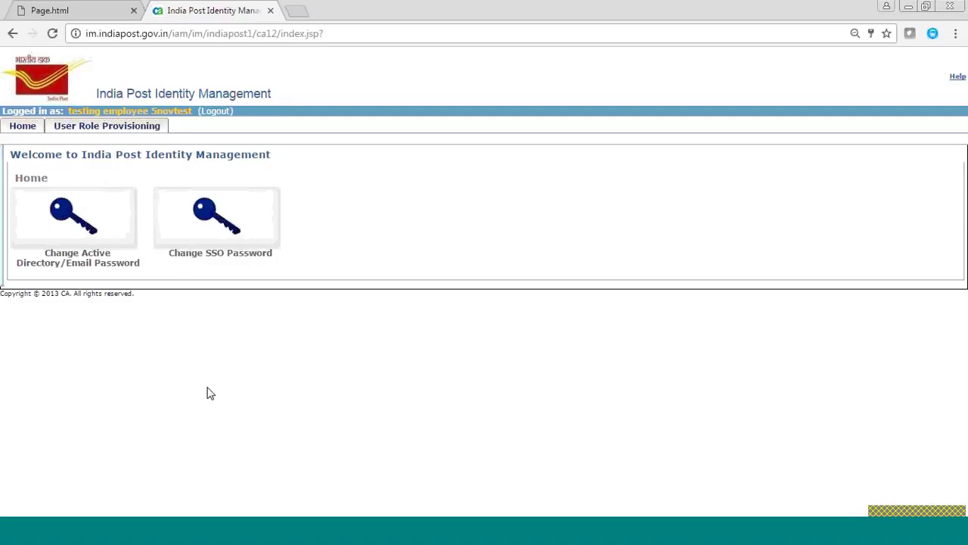
- Set and confirm a new SSO password, submit it, and go back to Home
click(221, 240)
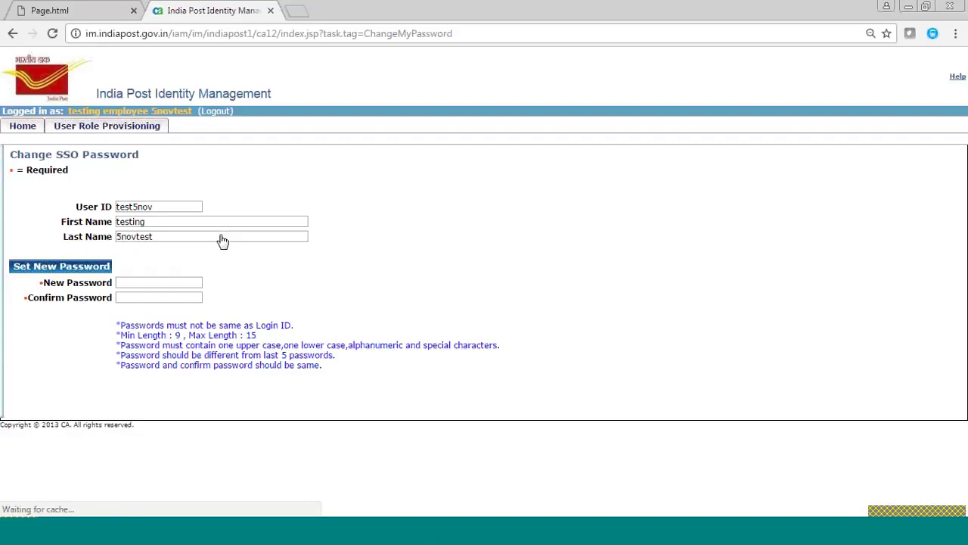
click(185, 282)
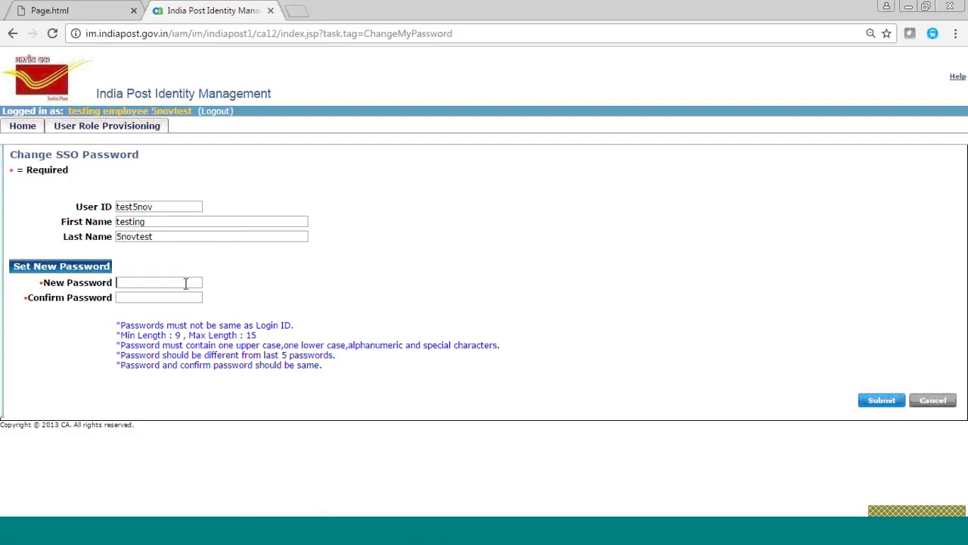
text(••••••••••••••••••••)
click(884, 402)
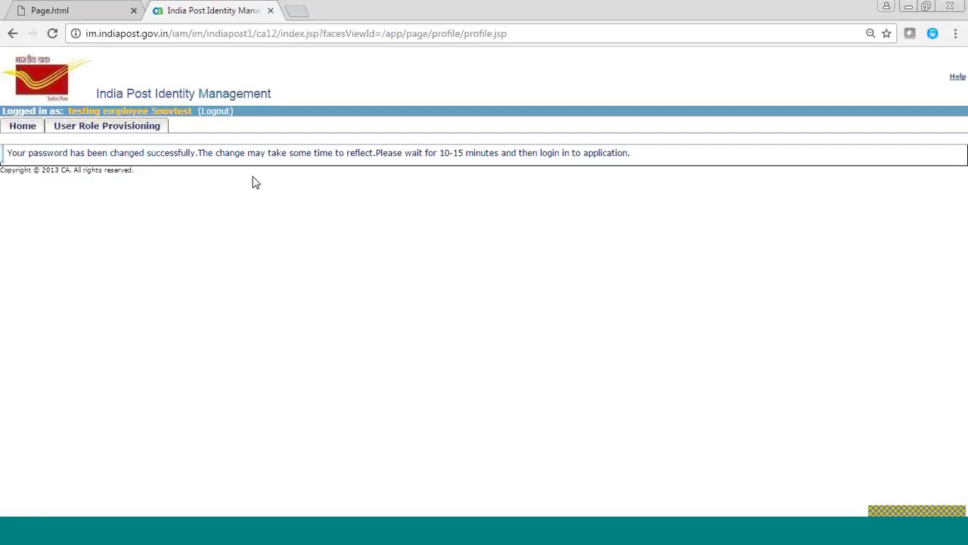
click(22, 125)
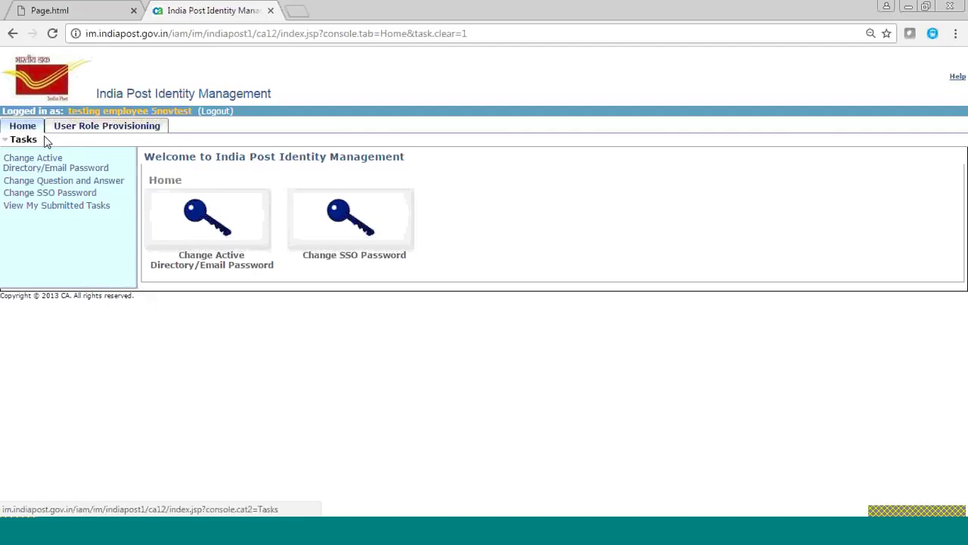
click(73, 211)
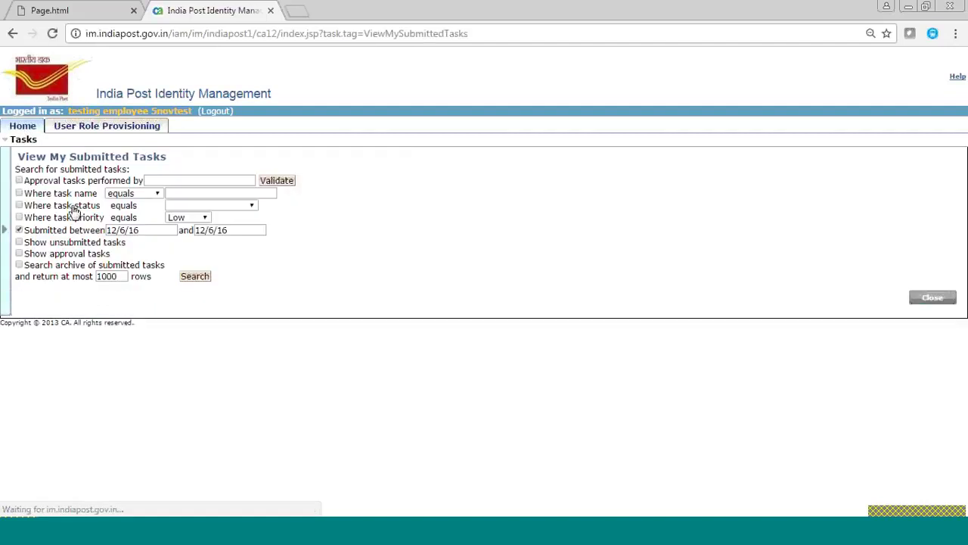
click(196, 277)
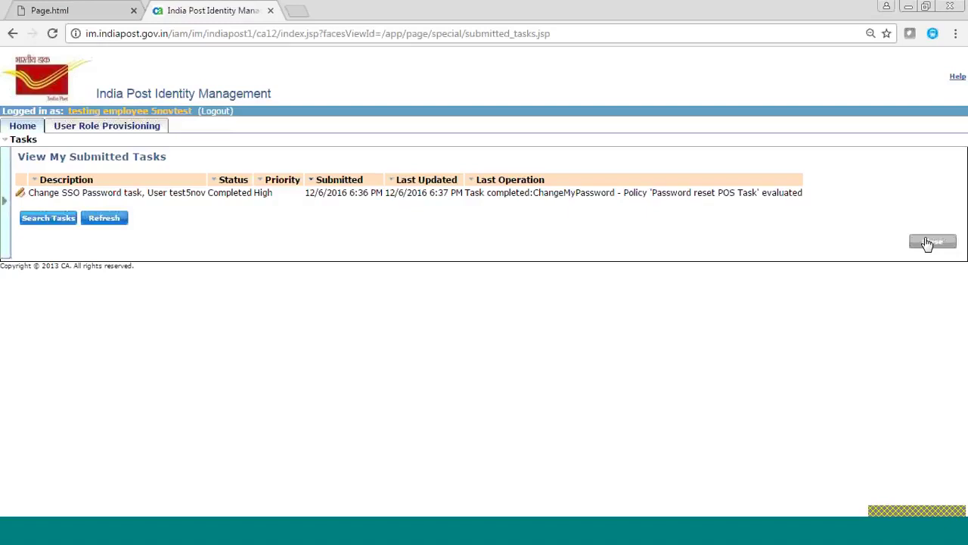
click(927, 243)
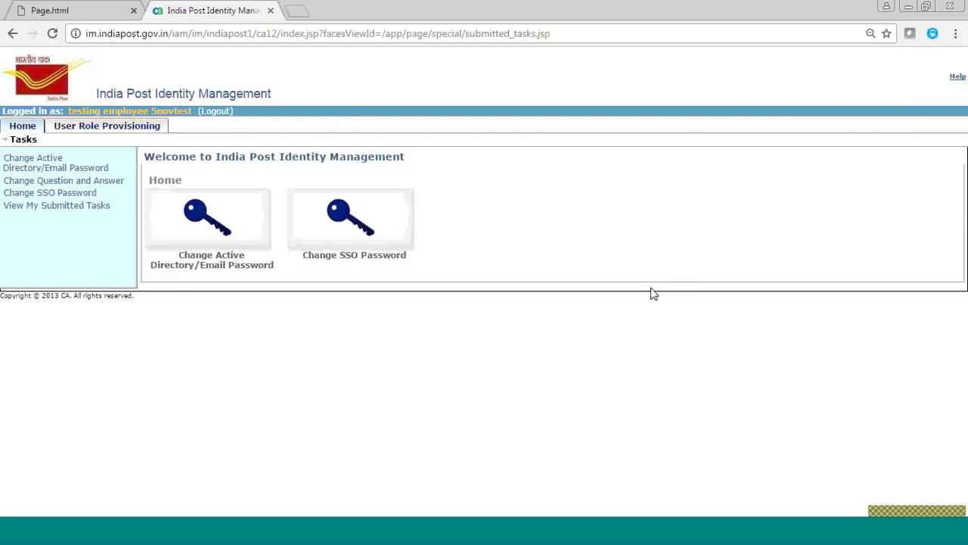
- Replace the Active Directory/Email password with a confirmed new one and dismiss the pending alert
click(200, 249)
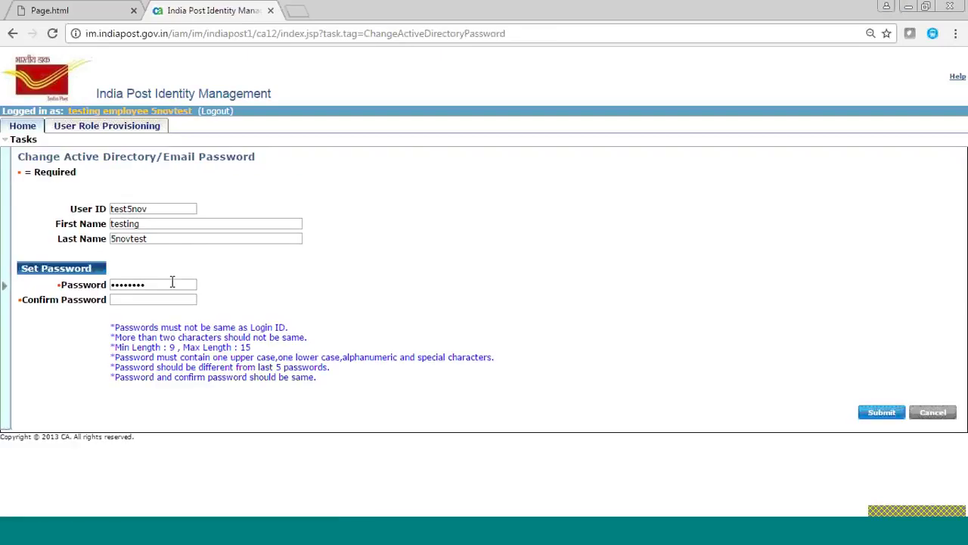
double_click(171, 283)
text(a•••••••••)
key(Tab)
text(••••••••••)
click(881, 417)
click(151, 186)
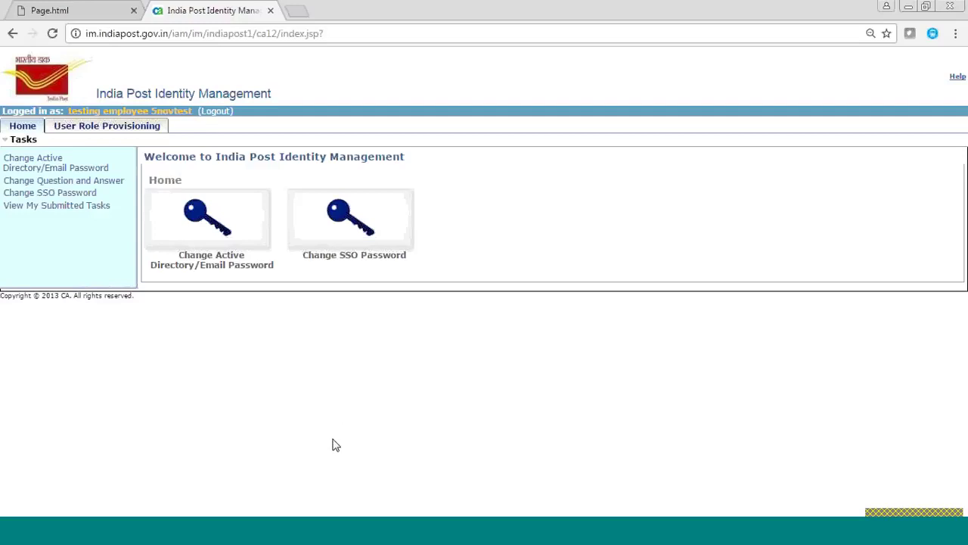
- Replace the favourite-colour answer (Answer 5), submit the security answers, and acknowledge the alert
click(118, 184)
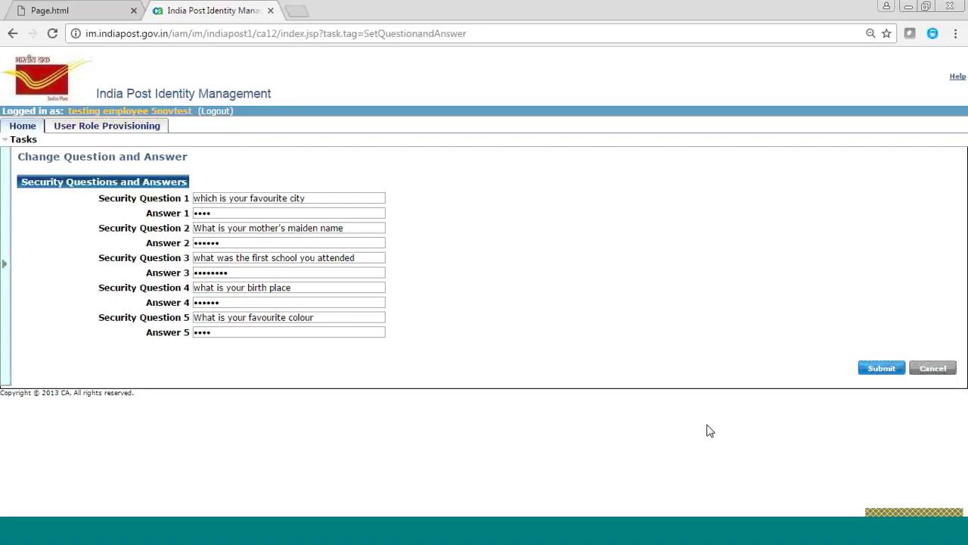
click(339, 332)
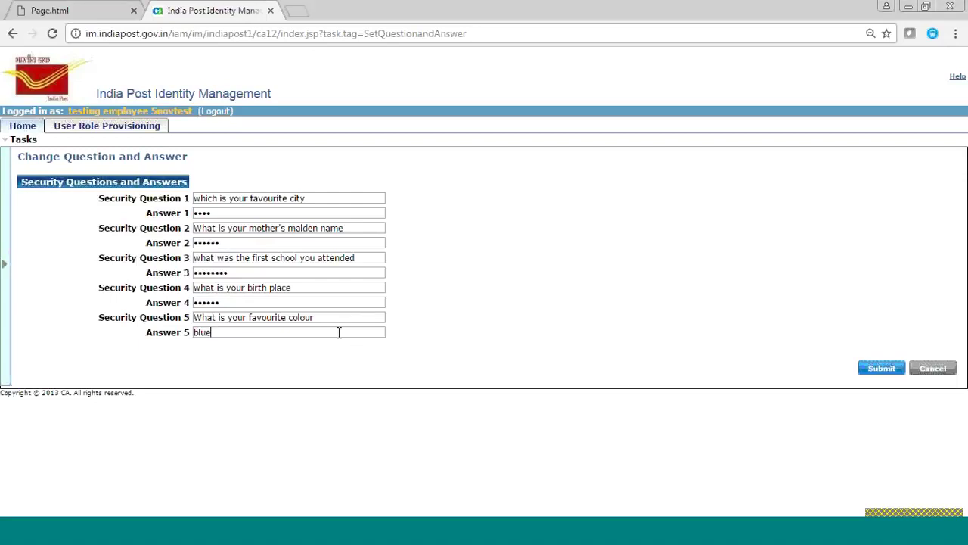
key(BackSpace)
key(BackSpace)
key(BackSpace)
key(BackSpace)
click(870, 370)
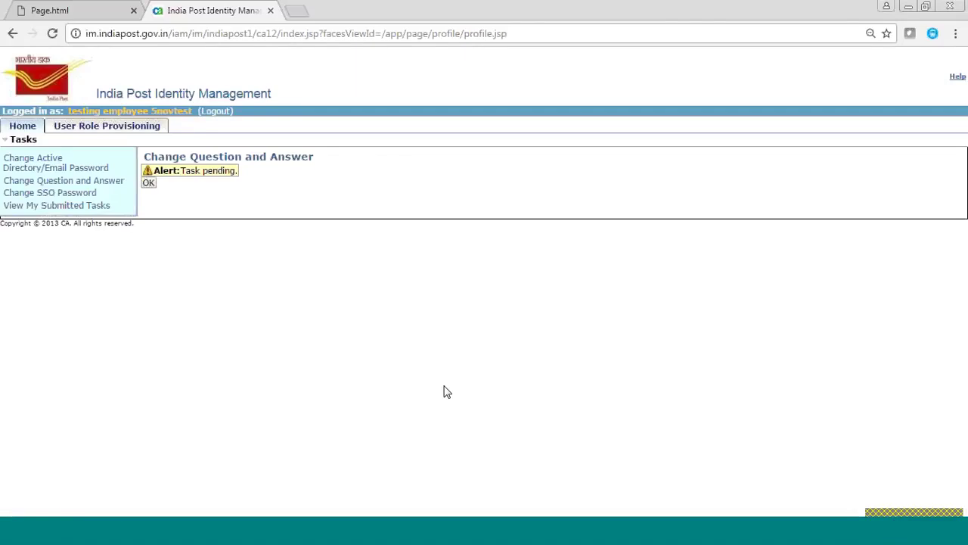
click(148, 183)
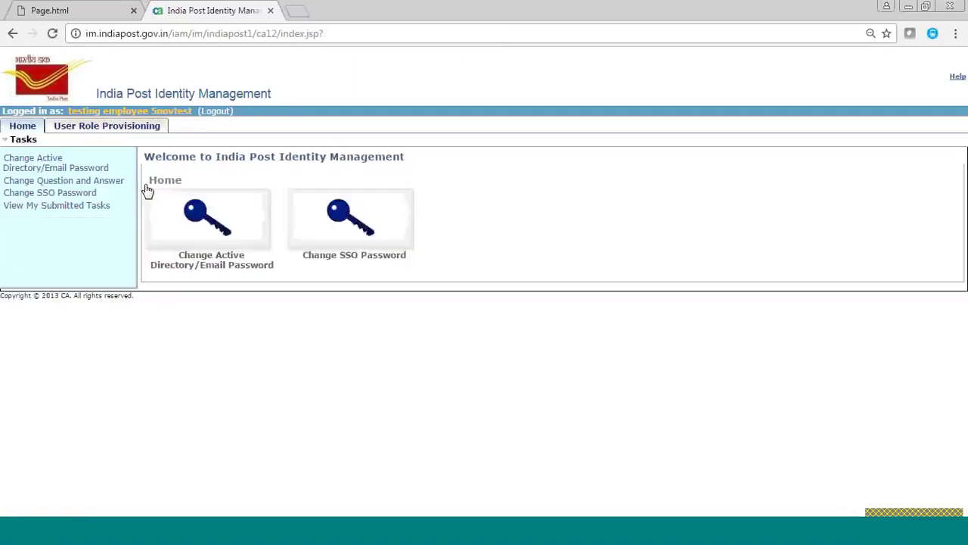
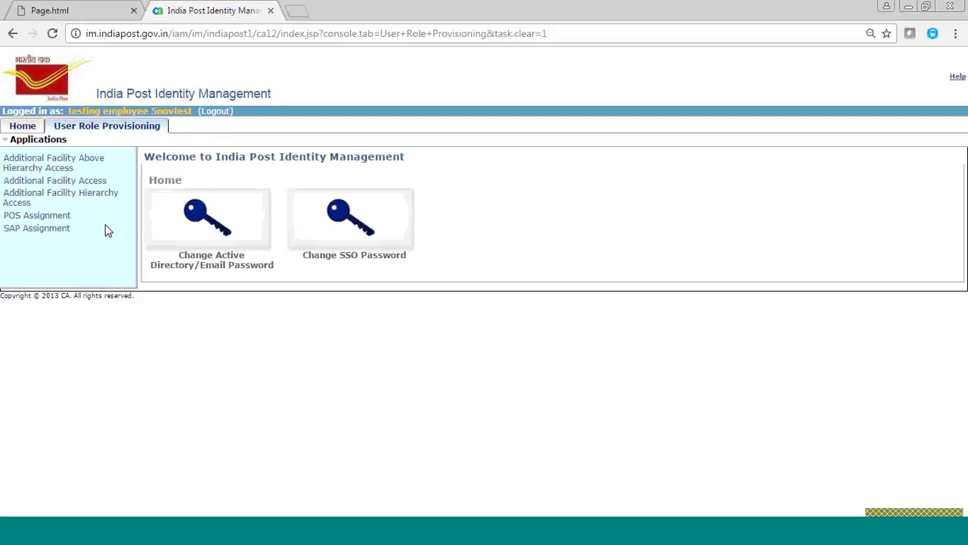
- Search POS Assignment for User ID 'test6*' and open the matching user's record
click(64, 218)
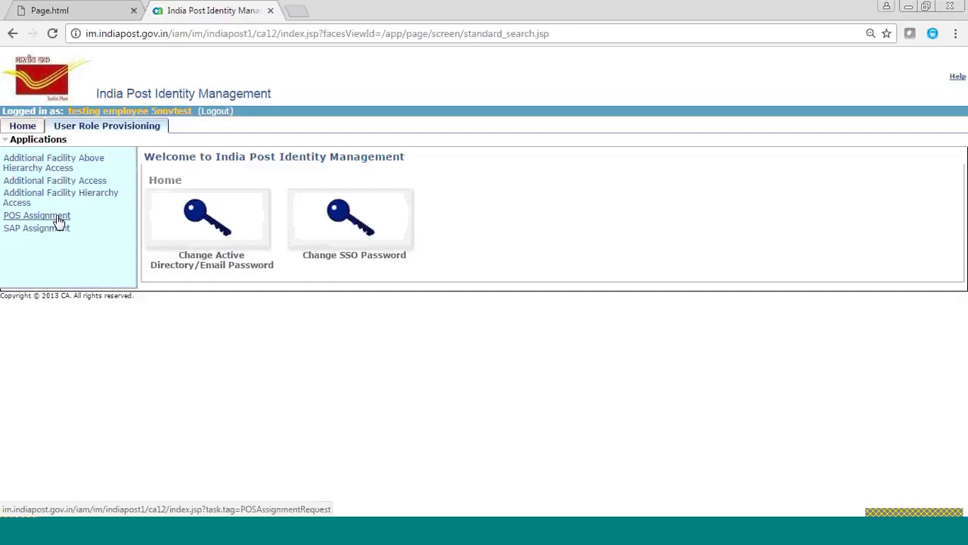
click(59, 221)
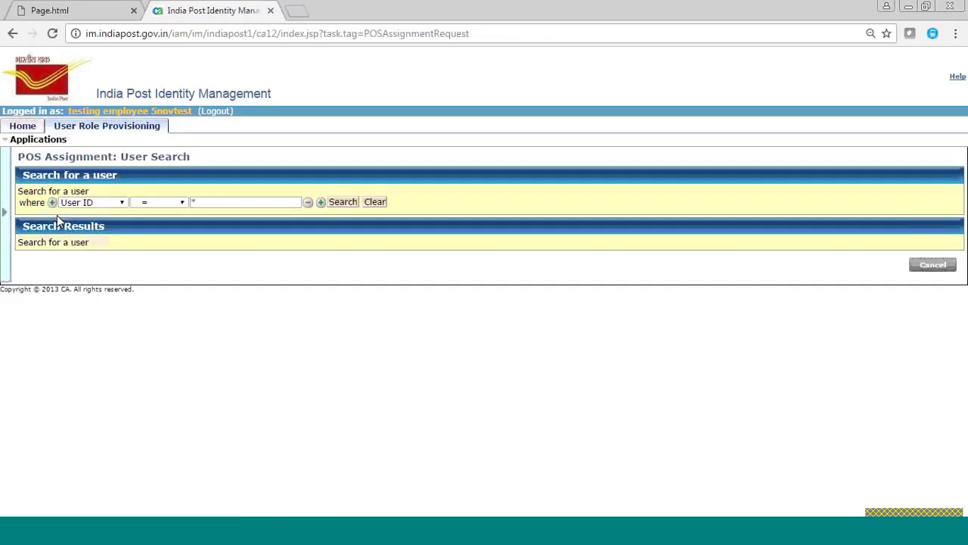
click(239, 205)
text(test6*)
key(Return)
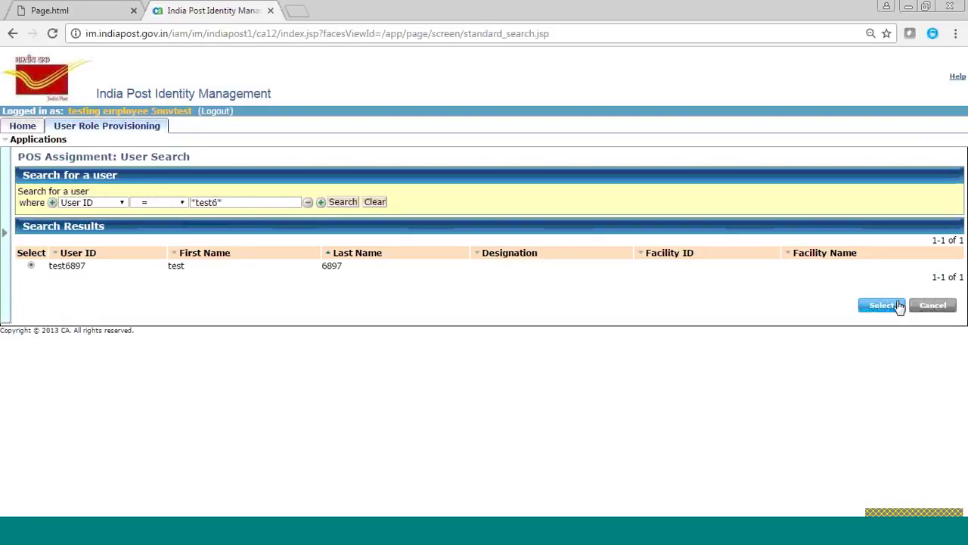
click(883, 312)
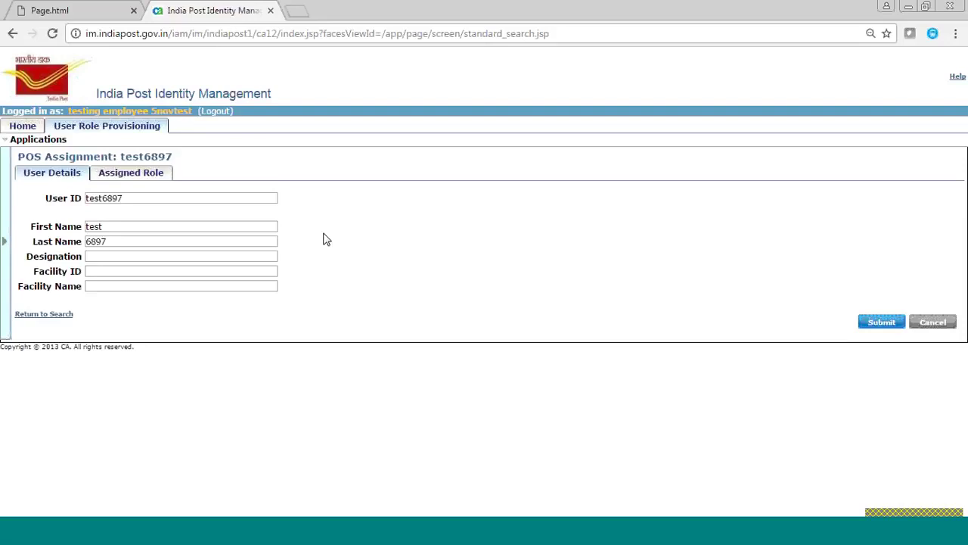
- Add the POS IPVS Operator provisioning role to the user's assigned roles and submit
click(137, 175)
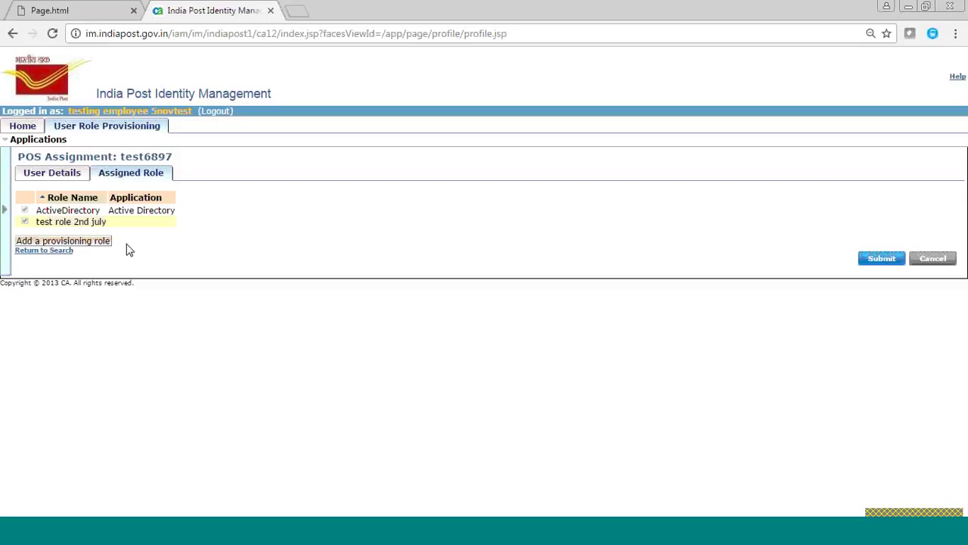
click(94, 246)
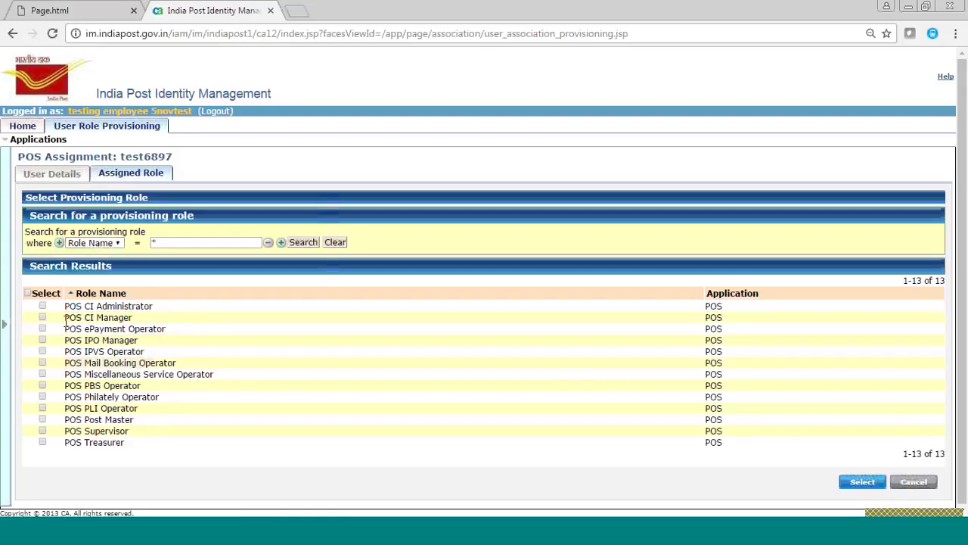
click(43, 352)
click(863, 483)
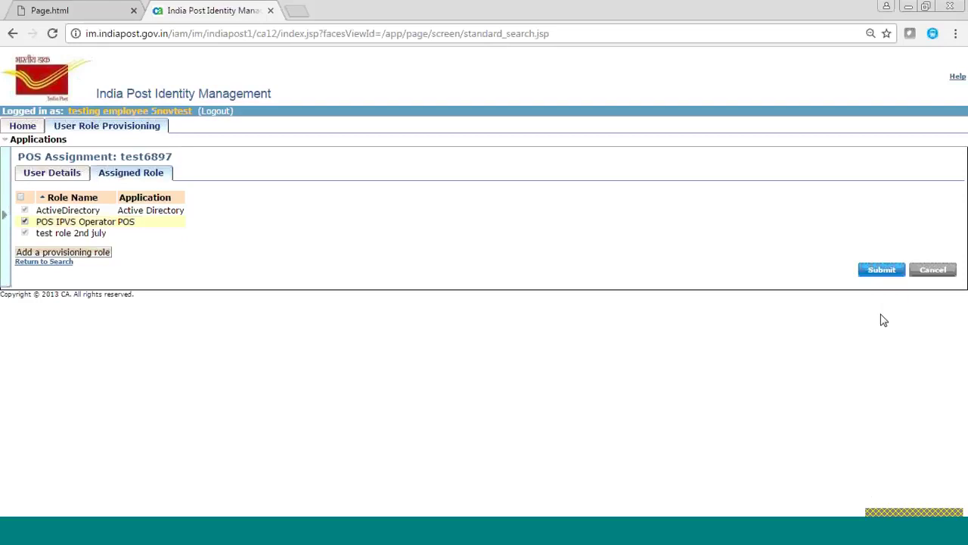
click(882, 270)
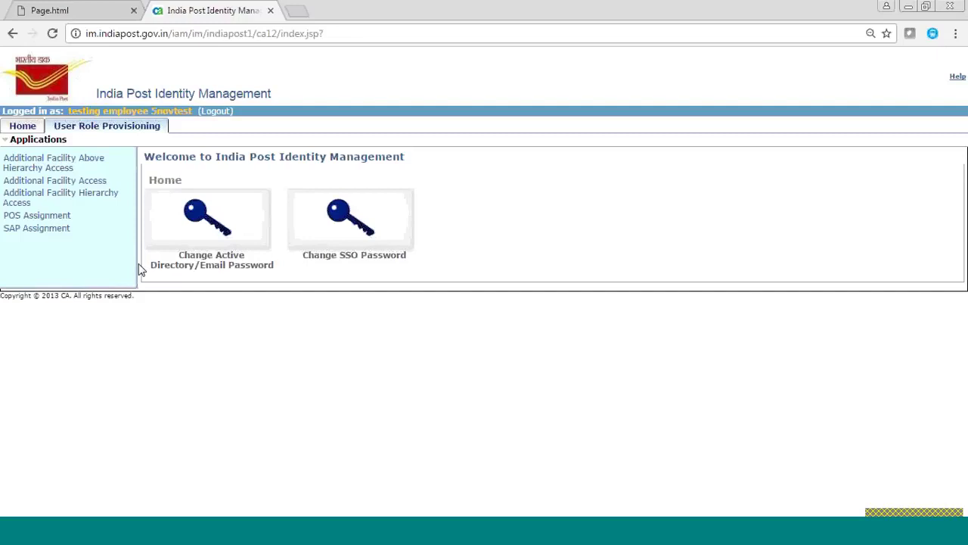
- Reopen the test user in POS Assignment, untick POS IPVS Operator, submit and acknowledge the notice
click(66, 218)
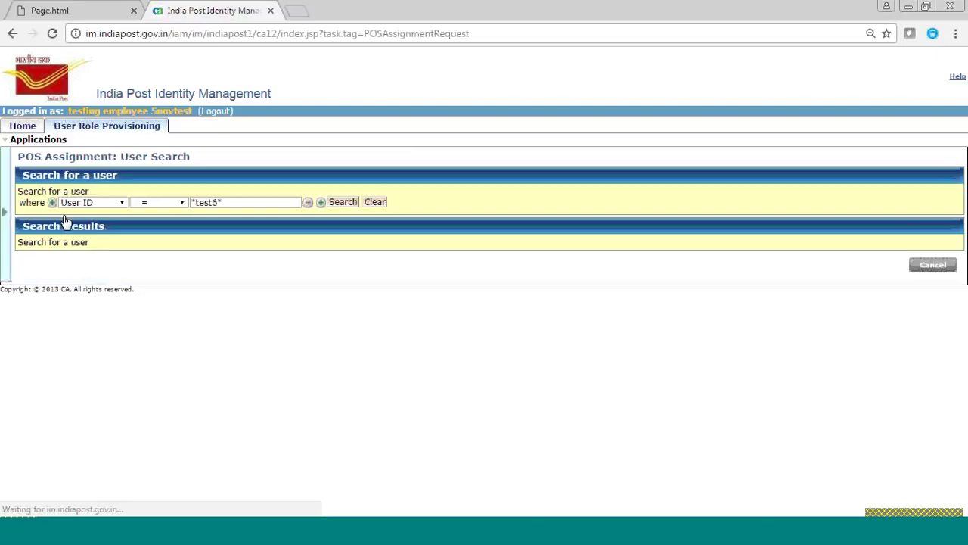
click(348, 203)
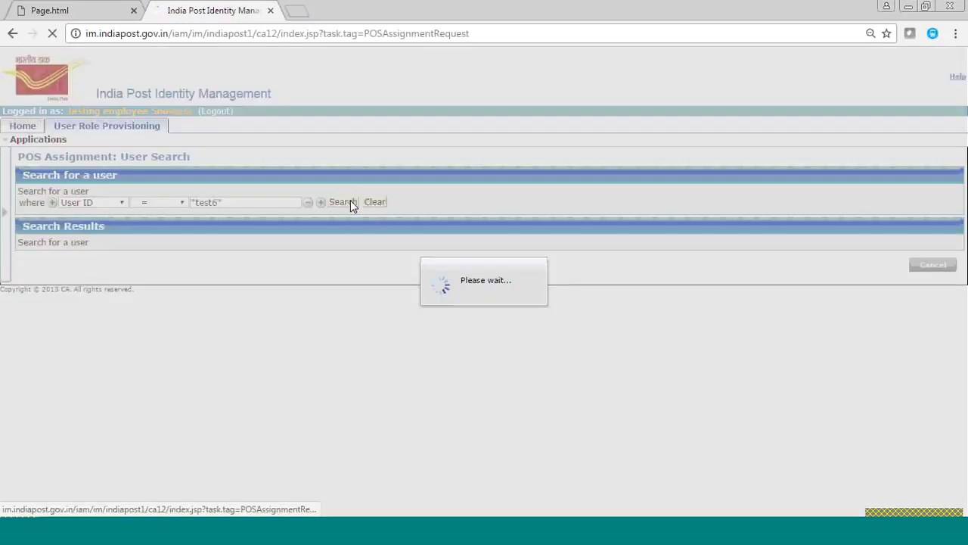
click(884, 304)
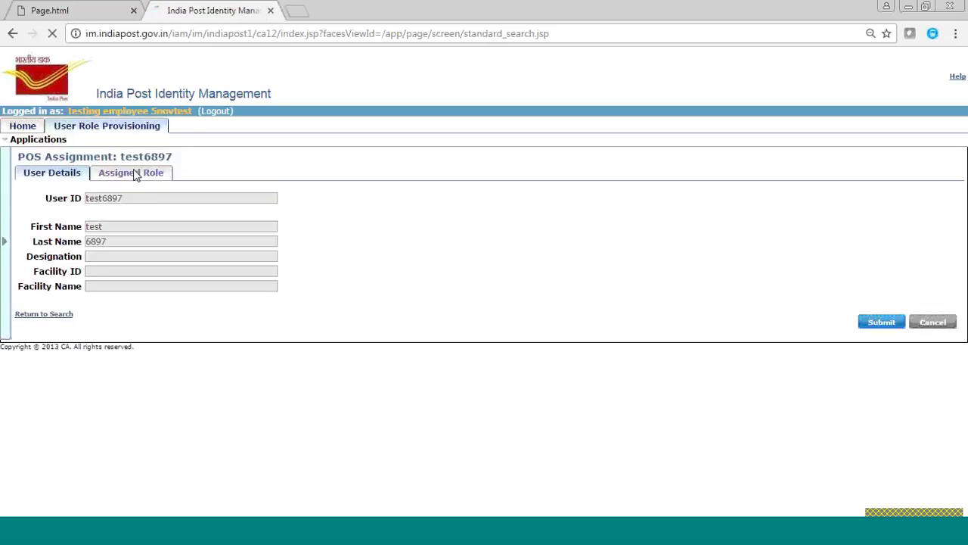
click(136, 175)
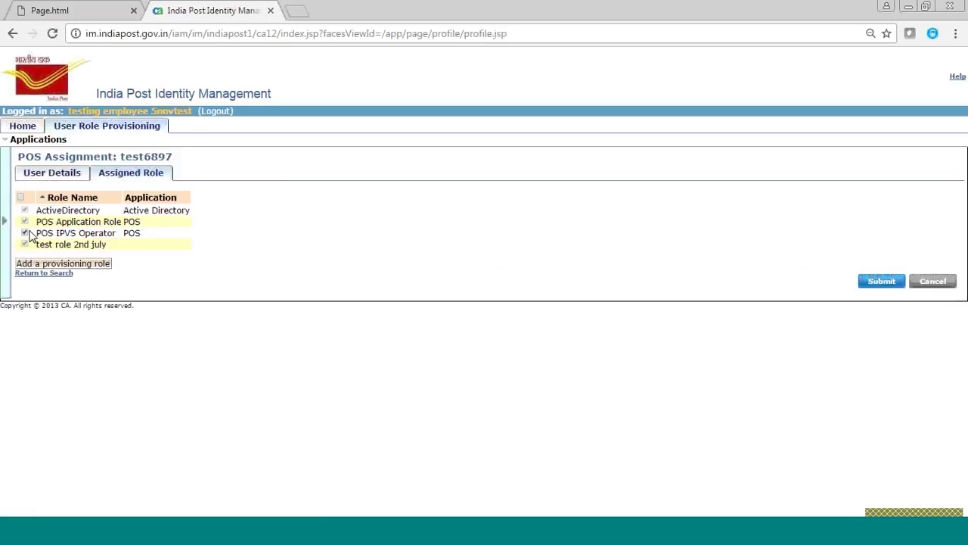
click(25, 234)
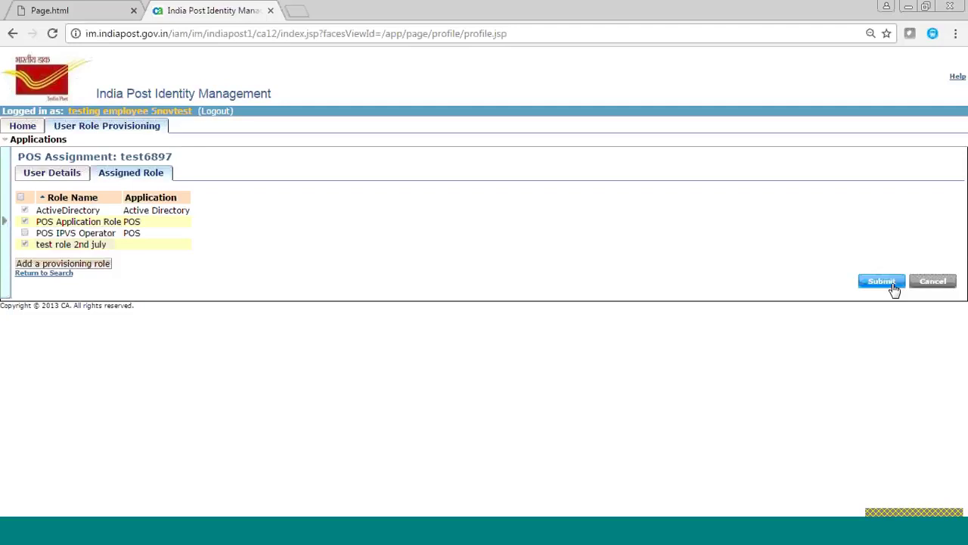
click(894, 288)
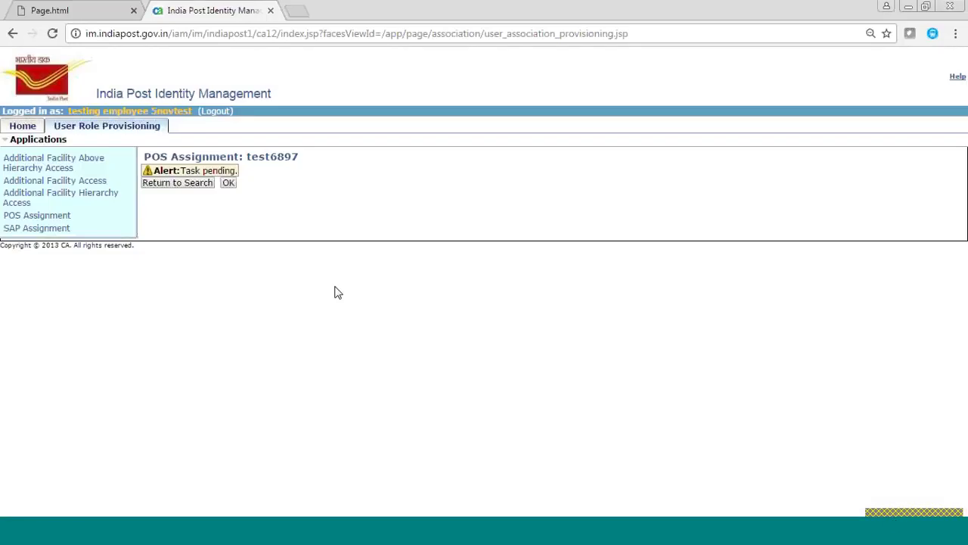
click(228, 183)
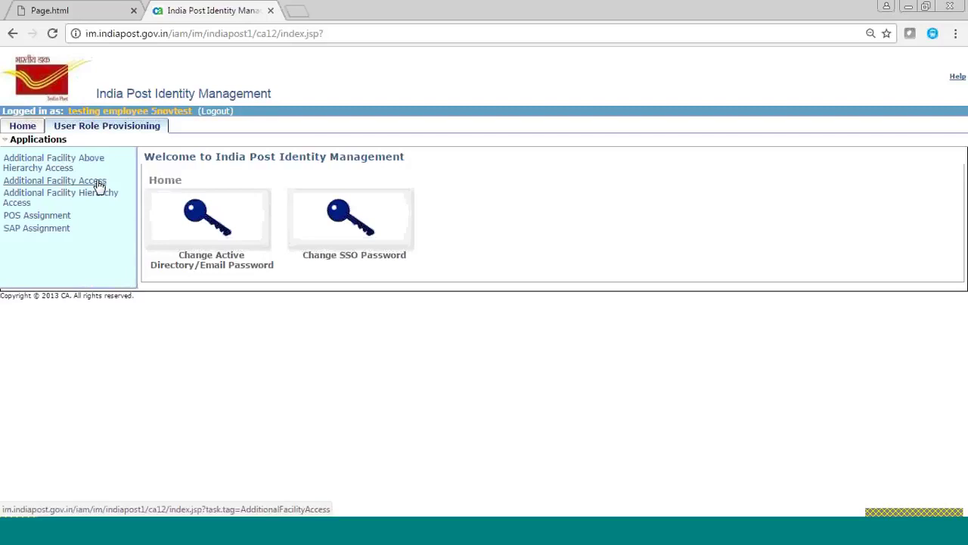
- Search Additional Facility Access for User ID 'test6*' and load that user's facility form
click(99, 184)
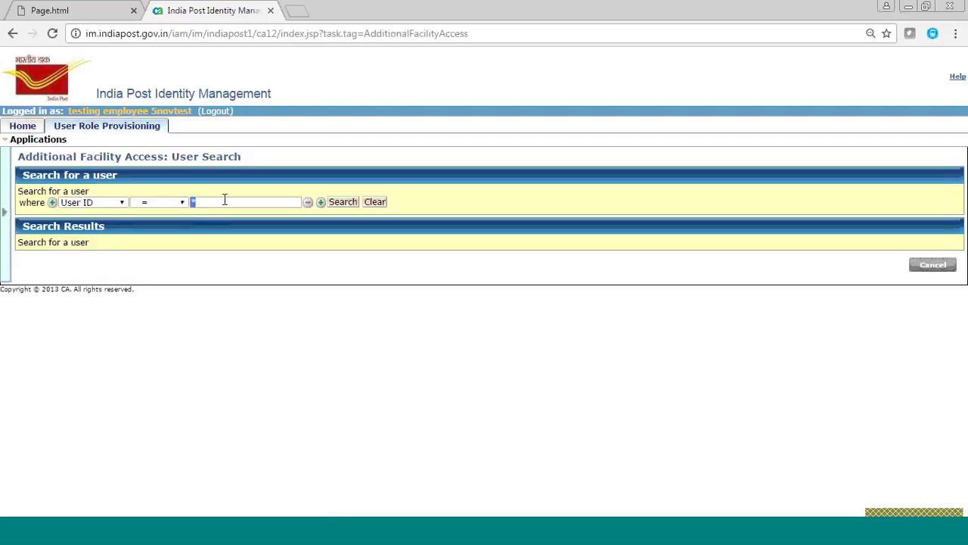
click(225, 200)
text(test6*)
key(Return)
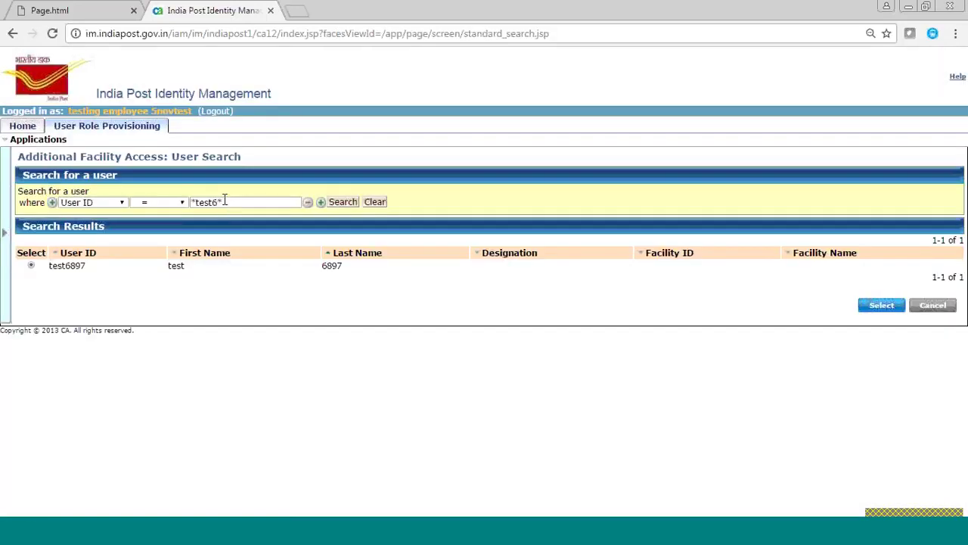
click(878, 308)
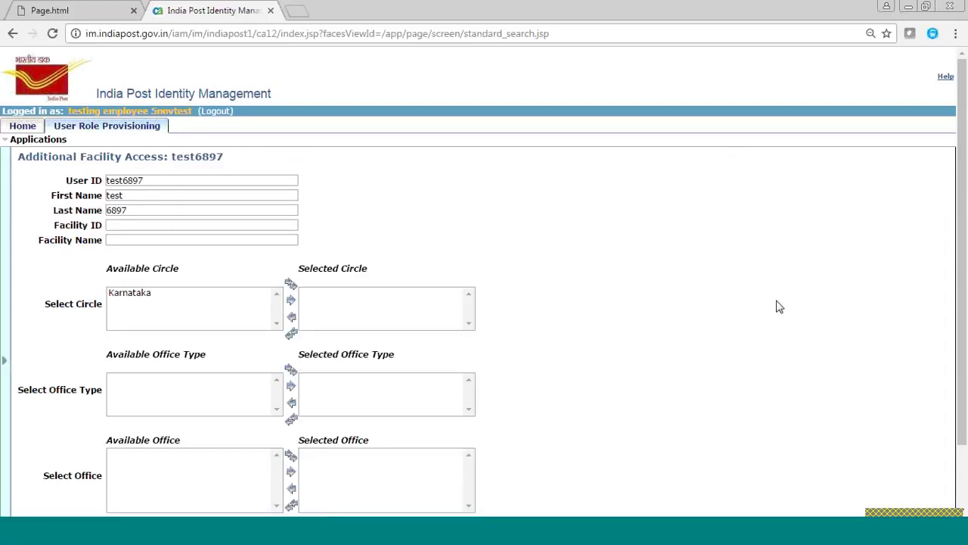
scroll(648, 284, down, 2)
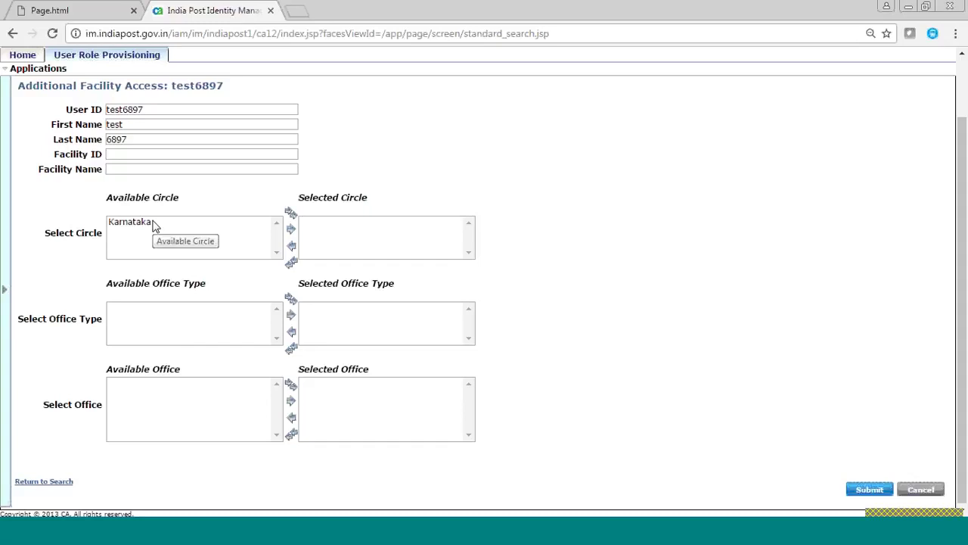
- Move Karnataka, Bulk Post Centre and BPC Bangalore GPO into the Selected lists and submit
click(153, 225)
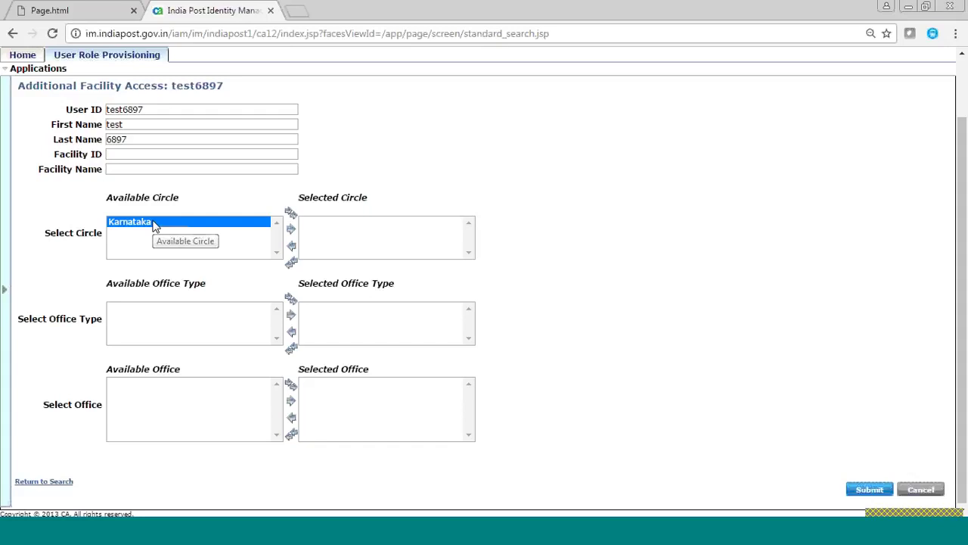
click(290, 230)
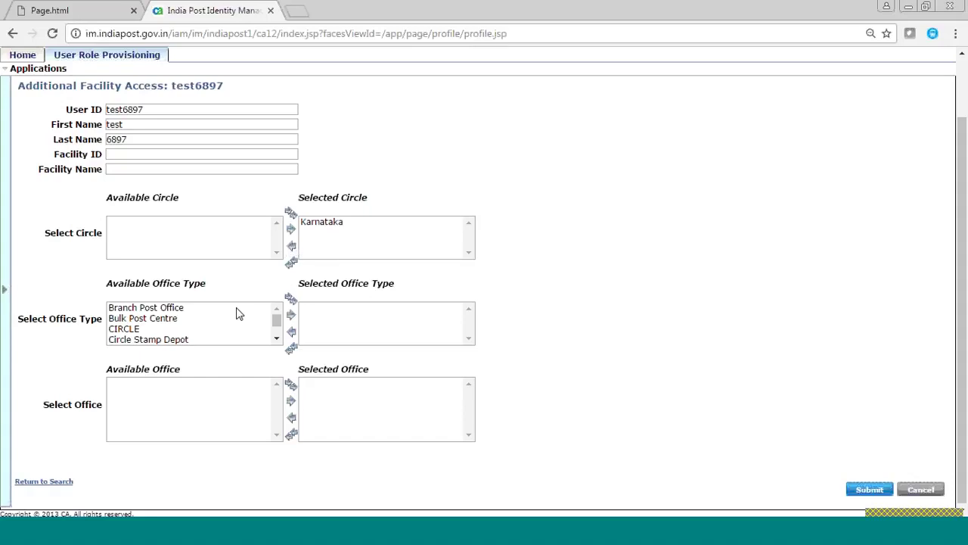
click(169, 320)
click(291, 230)
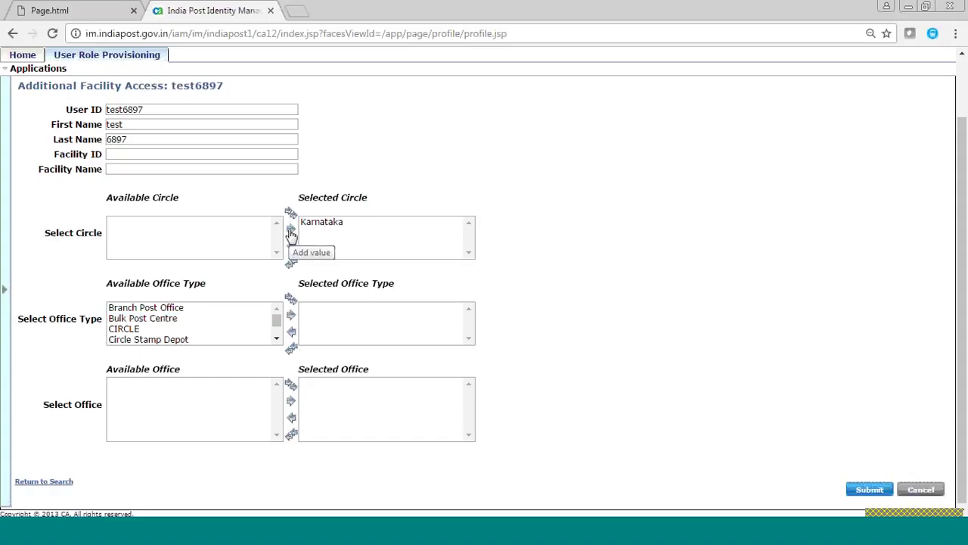
click(259, 319)
click(292, 318)
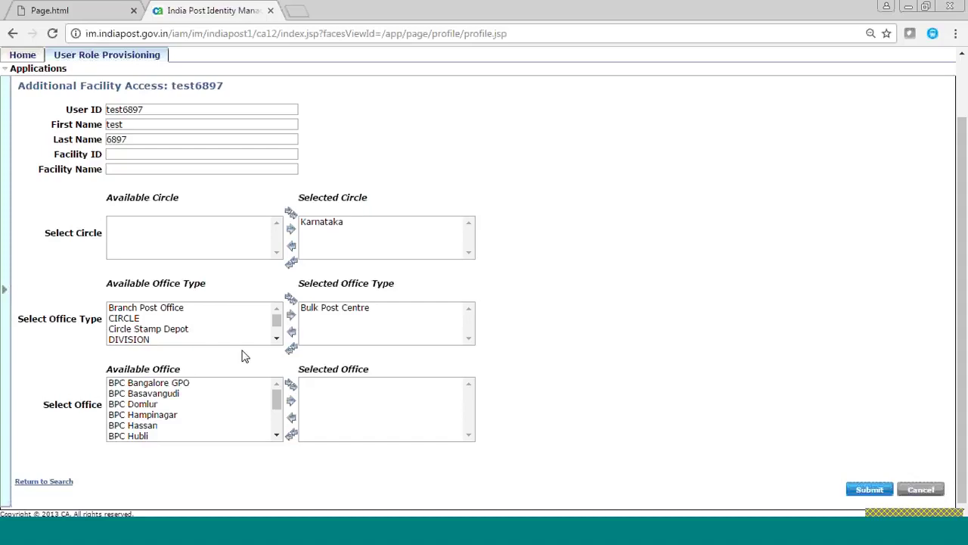
click(175, 384)
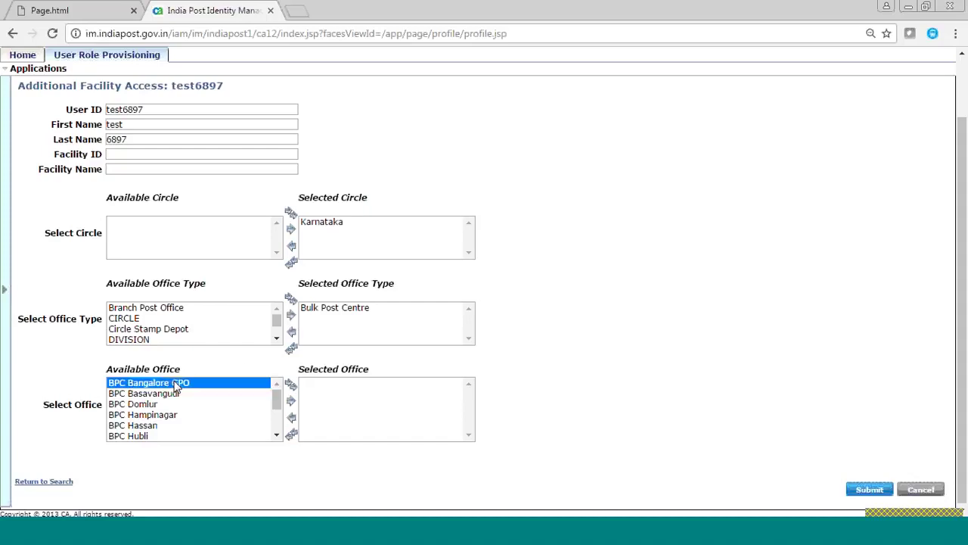
click(292, 404)
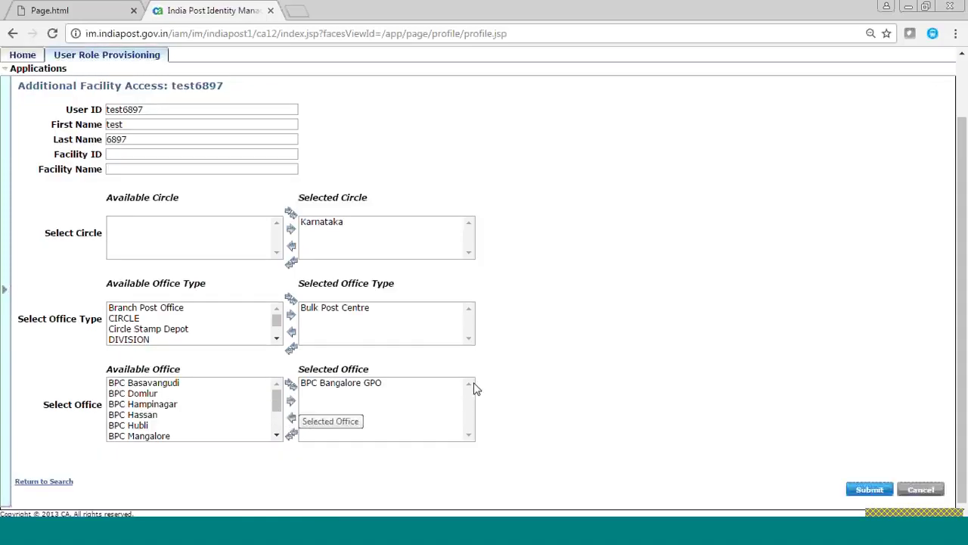
click(875, 495)
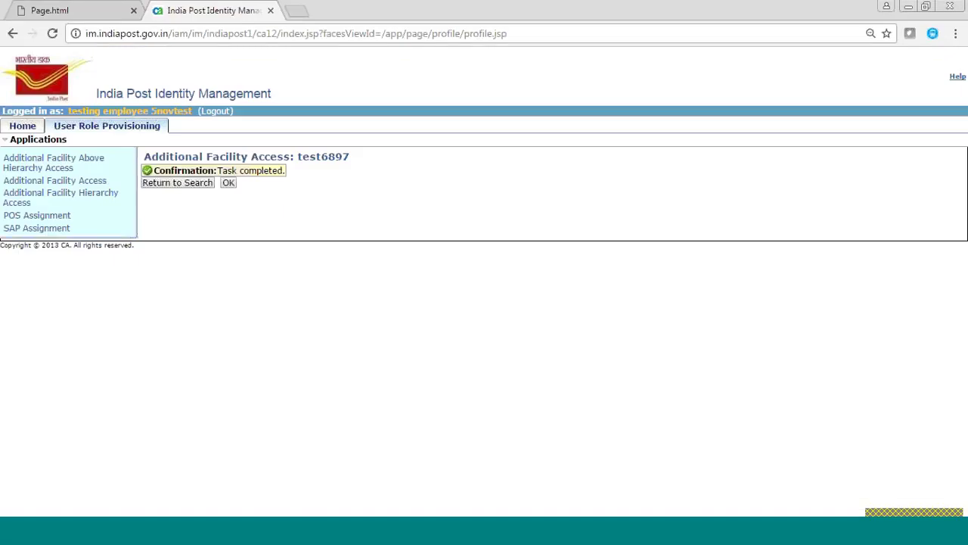
click(228, 183)
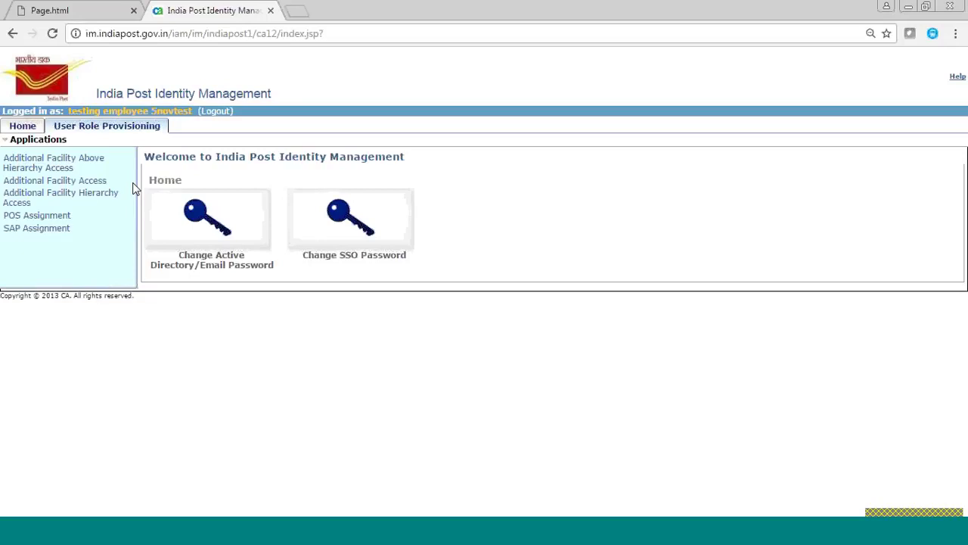
- Reopen the test user's facility form, remove BPC Bangalore GPO from the selected offices, and submit
click(91, 182)
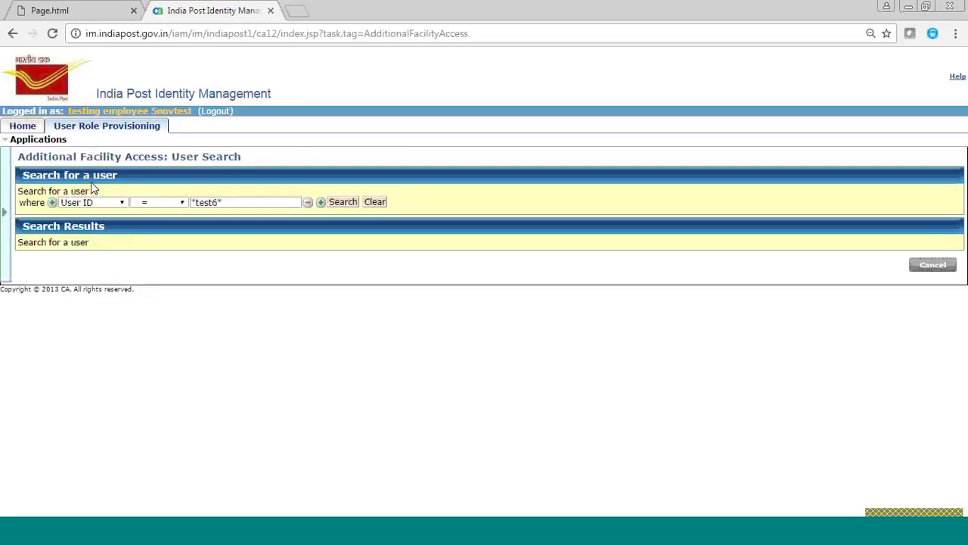
click(343, 208)
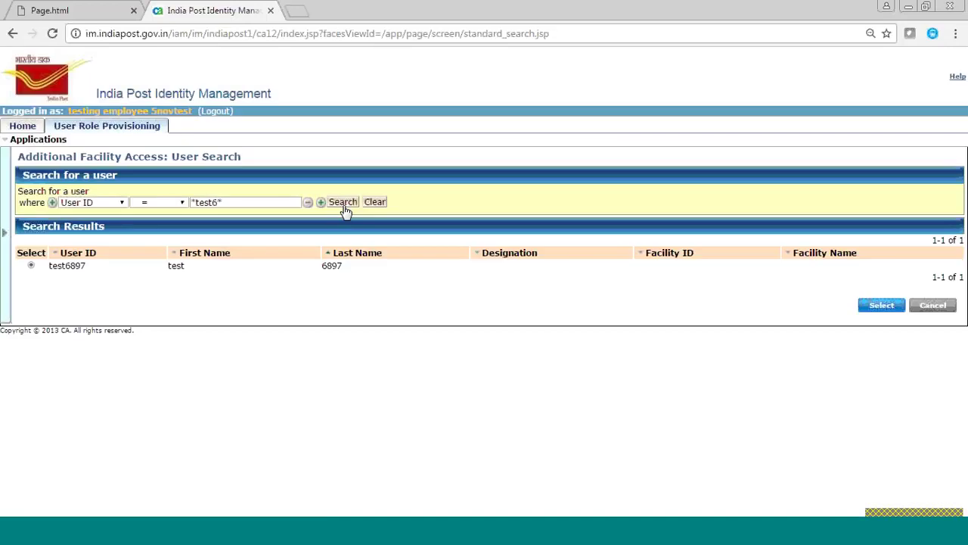
click(868, 312)
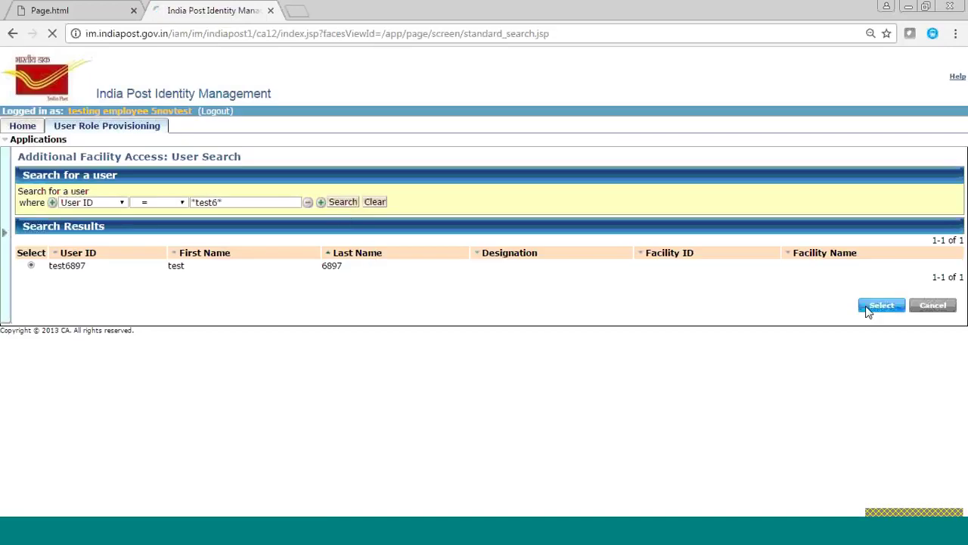
scroll(854, 311, down, 1)
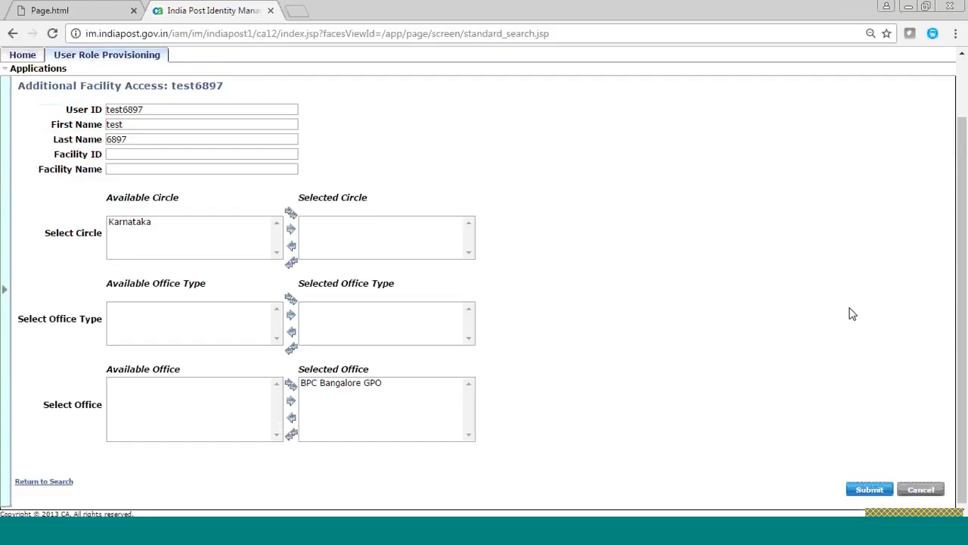
click(372, 386)
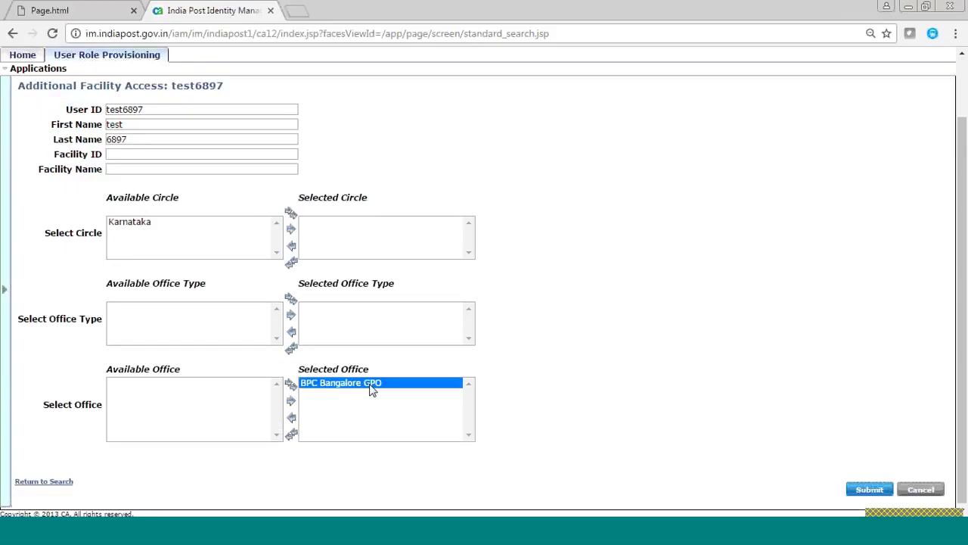
click(291, 418)
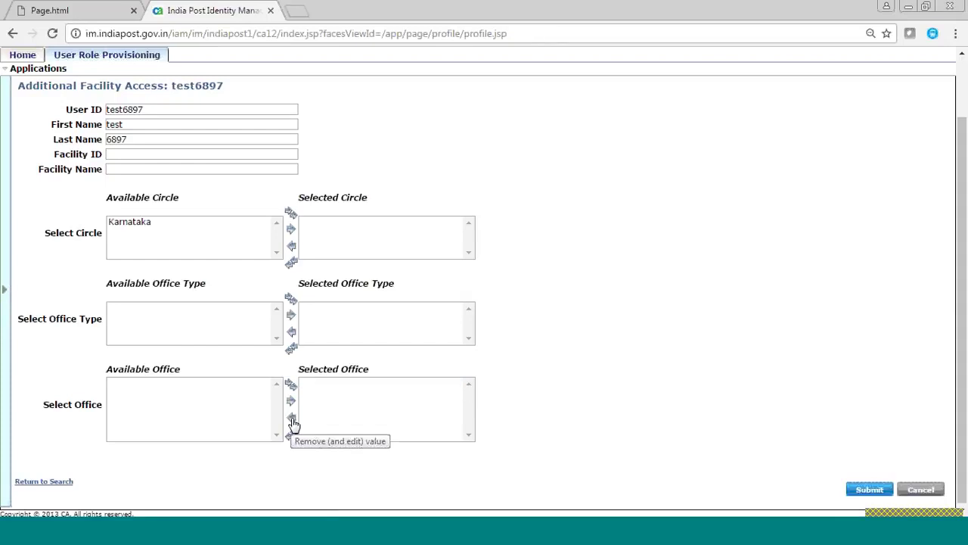
click(868, 490)
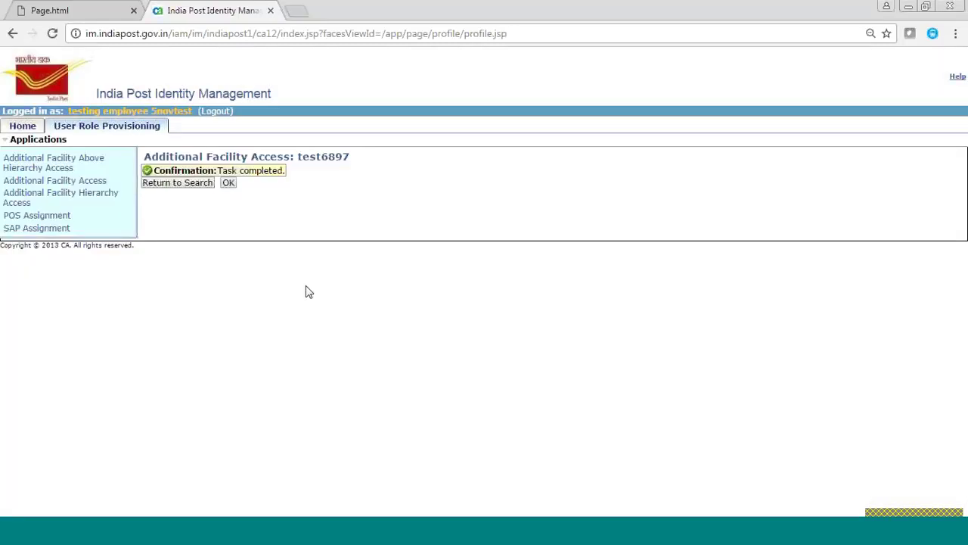
click(232, 184)
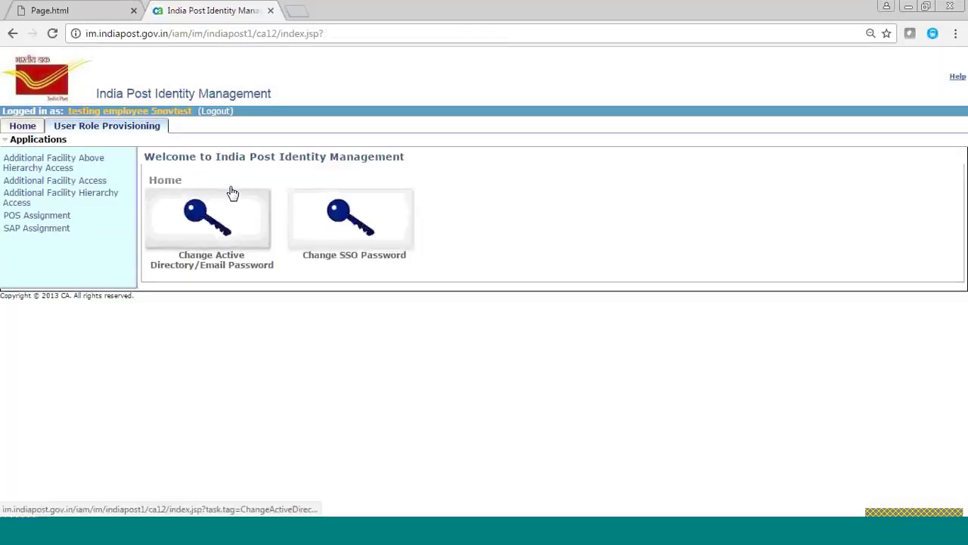